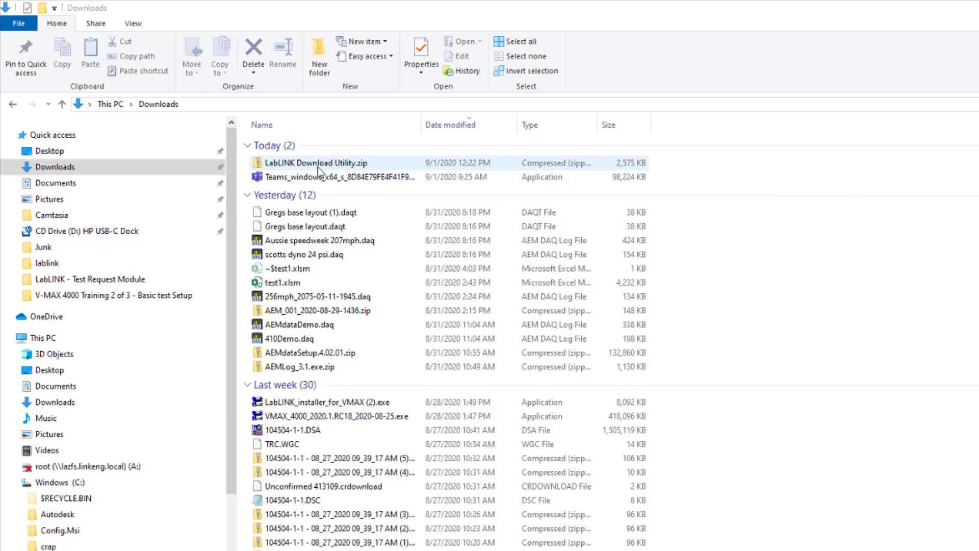
Launch setup.exe from inside the LabLINK Download Utility.zip archive in Downloads
left_click(319, 167)
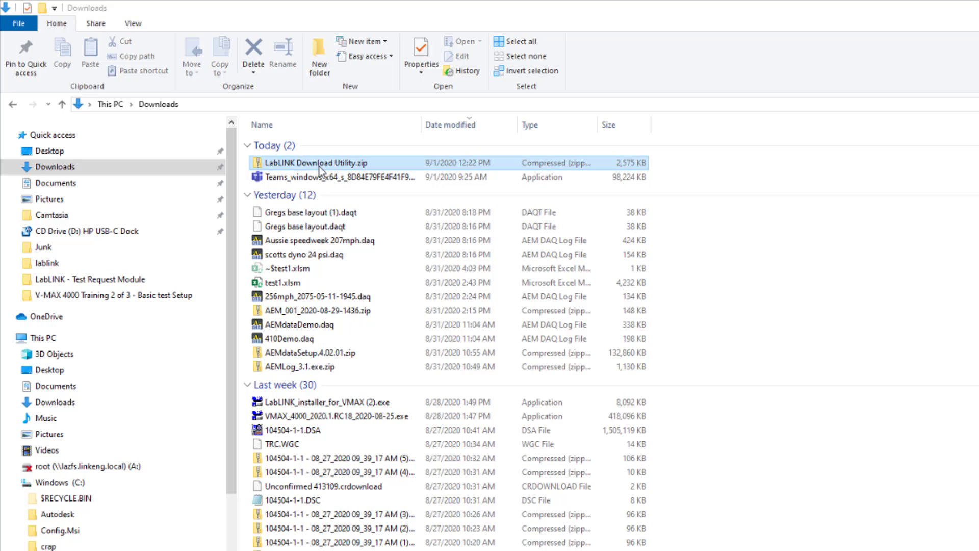
double_click(319, 168)
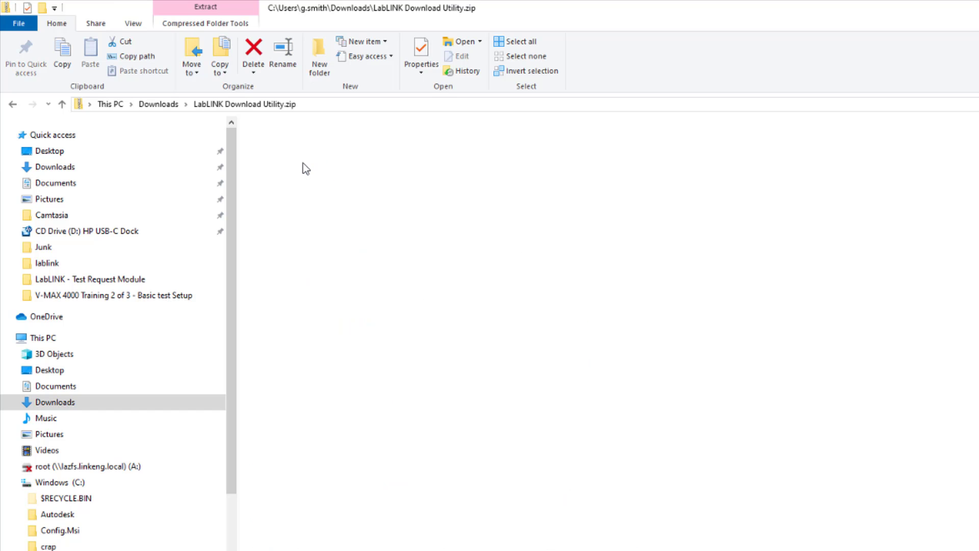
double_click(294, 145)
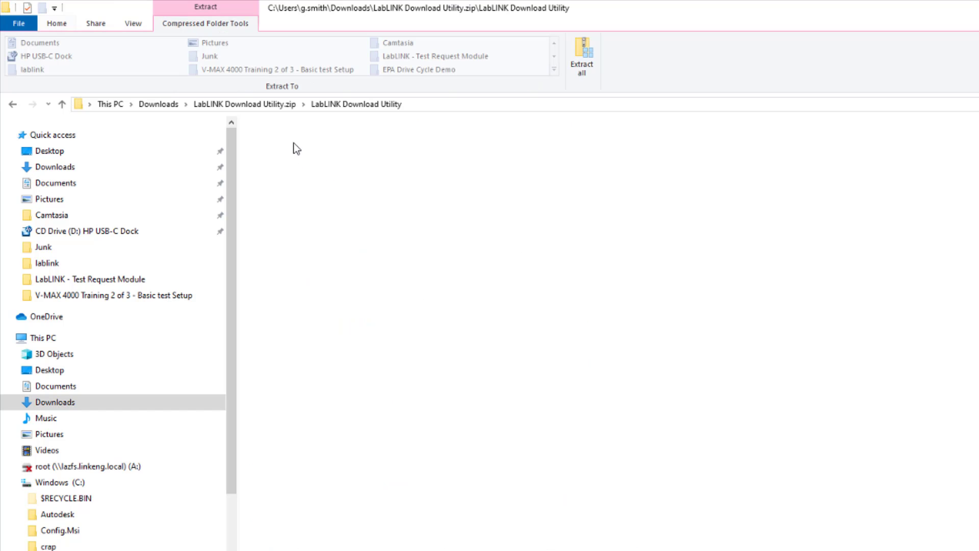
double_click(282, 145)
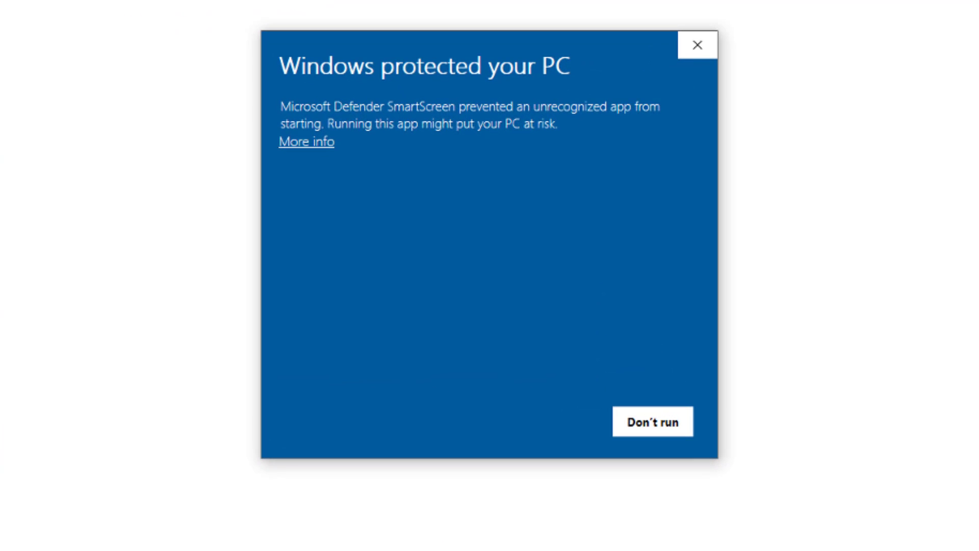
Run the setup past the SmartScreen warning and dismiss the evaluation version notice
left_click(301, 145)
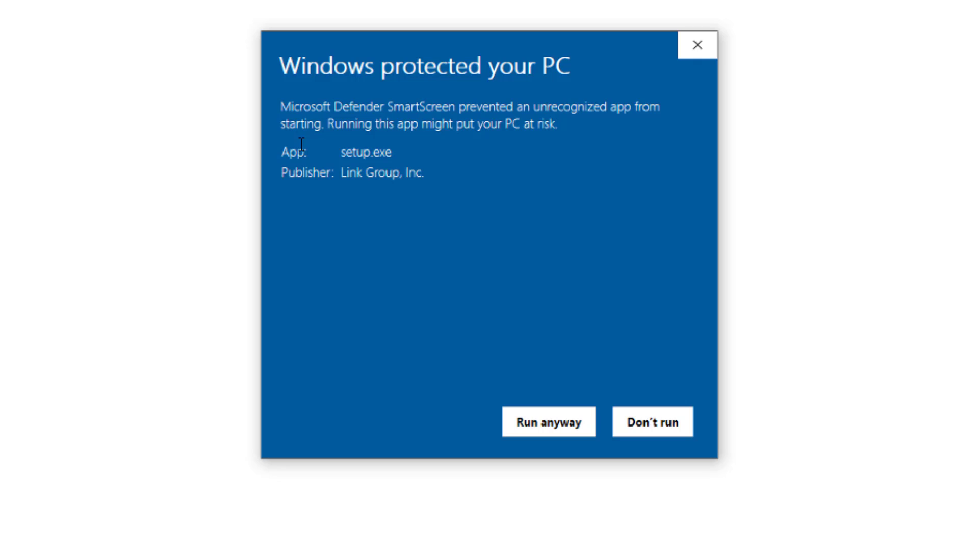
left_click(550, 431)
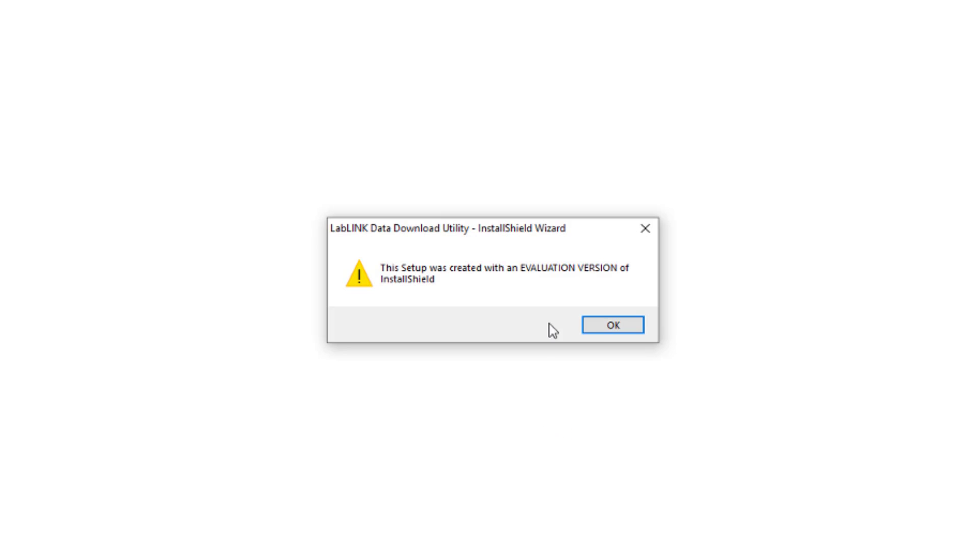
left_click(597, 327)
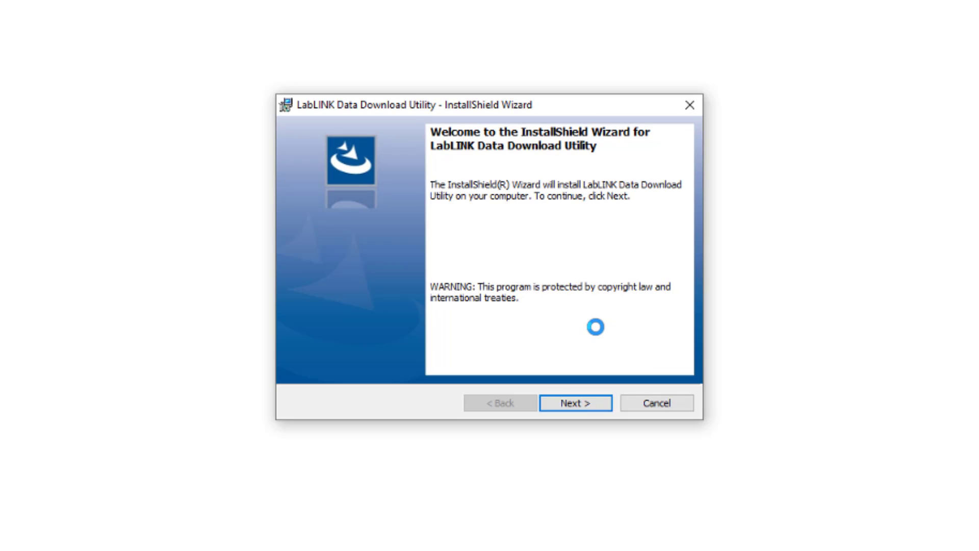
Install to the default C:\Linkeng\Applications\LabLINK Download Utility\ folder
left_click(580, 411)
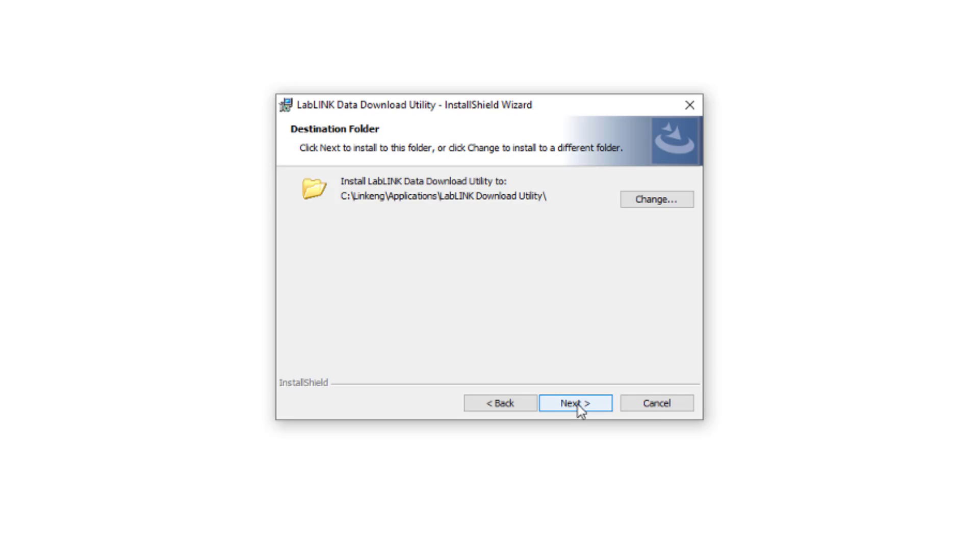
left_click(581, 410)
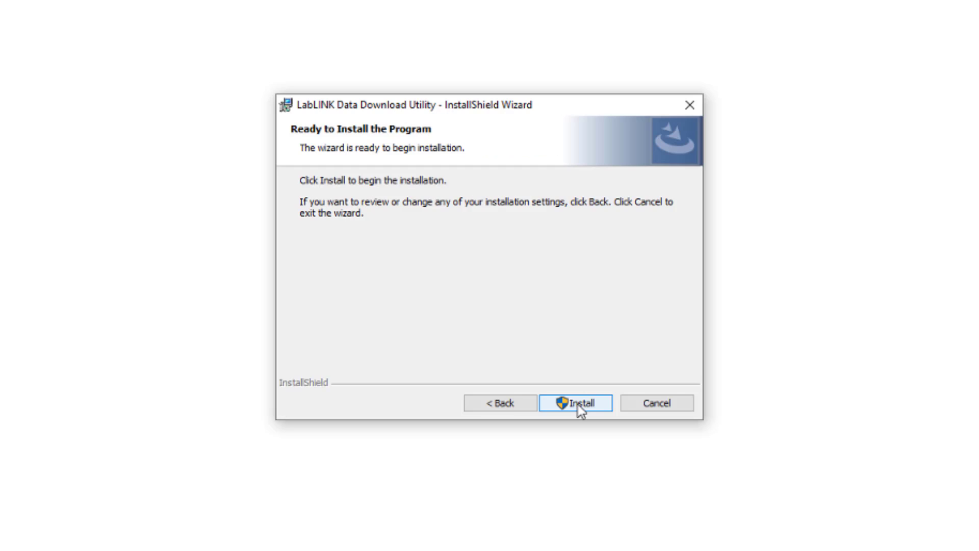
left_click(578, 405)
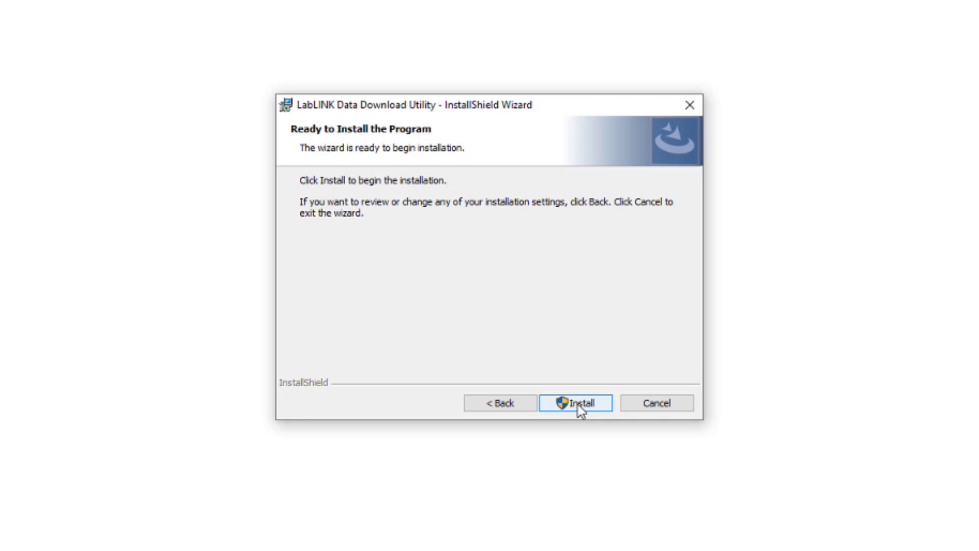
left_click(577, 405)
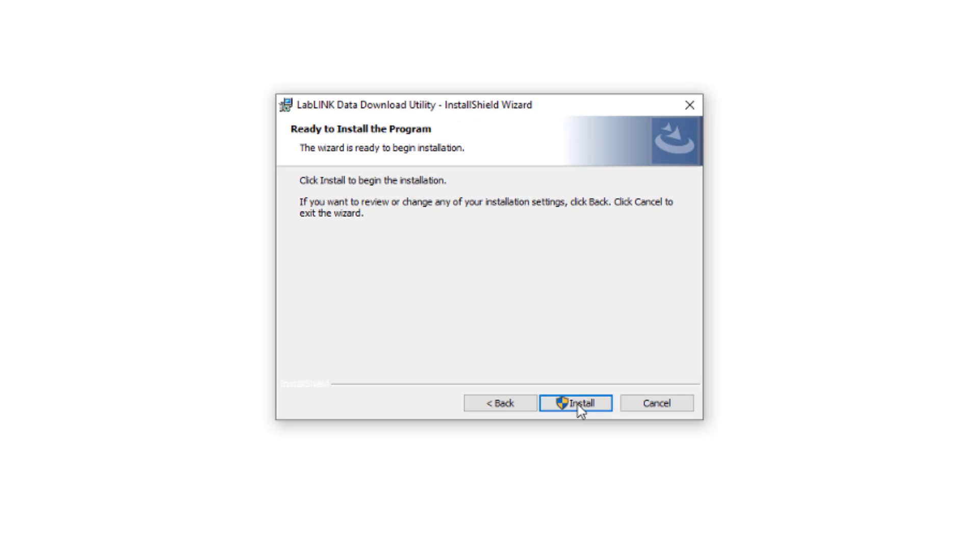
left_click(577, 405)
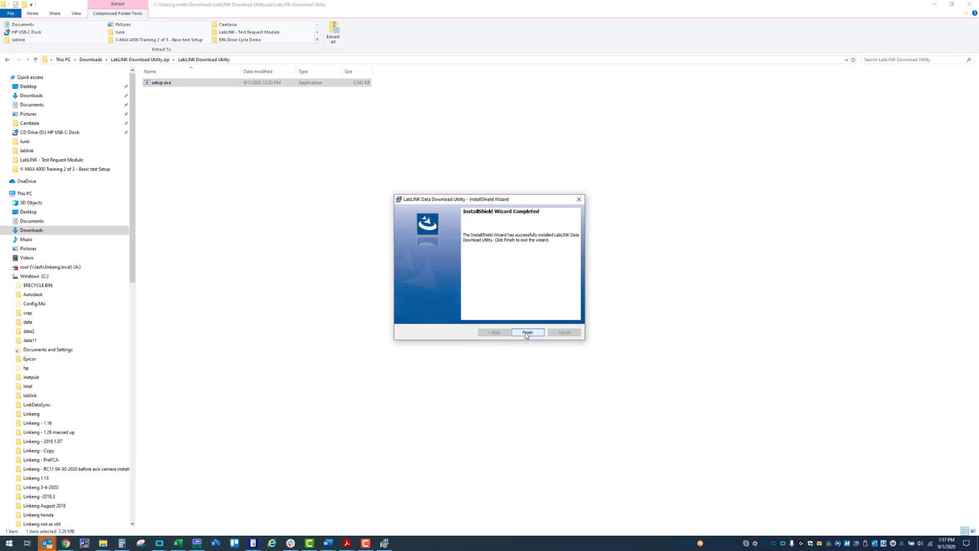
Finish the installer, launch LabLINK Data Download Utility from Start's Link Engineering group, and centre it
left_click(526, 333)
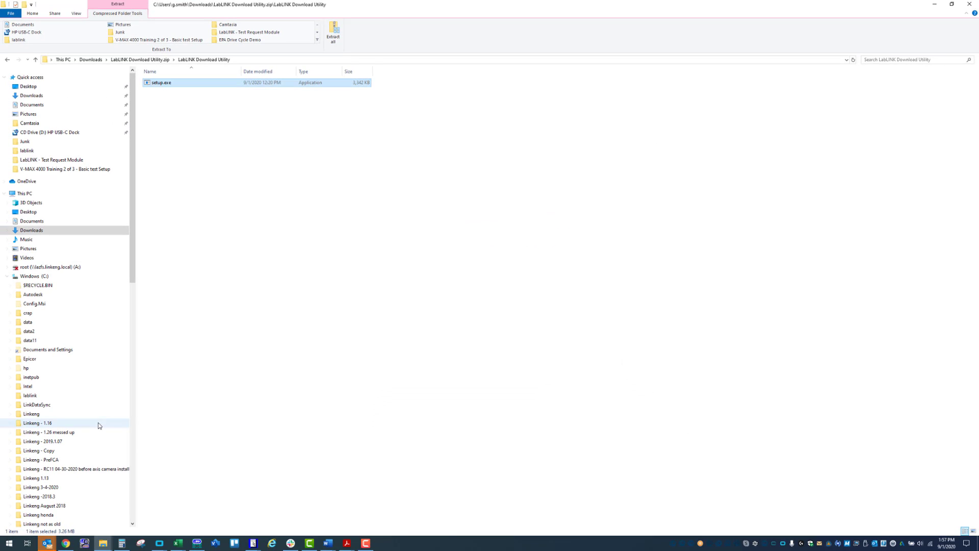
left_click(9, 544)
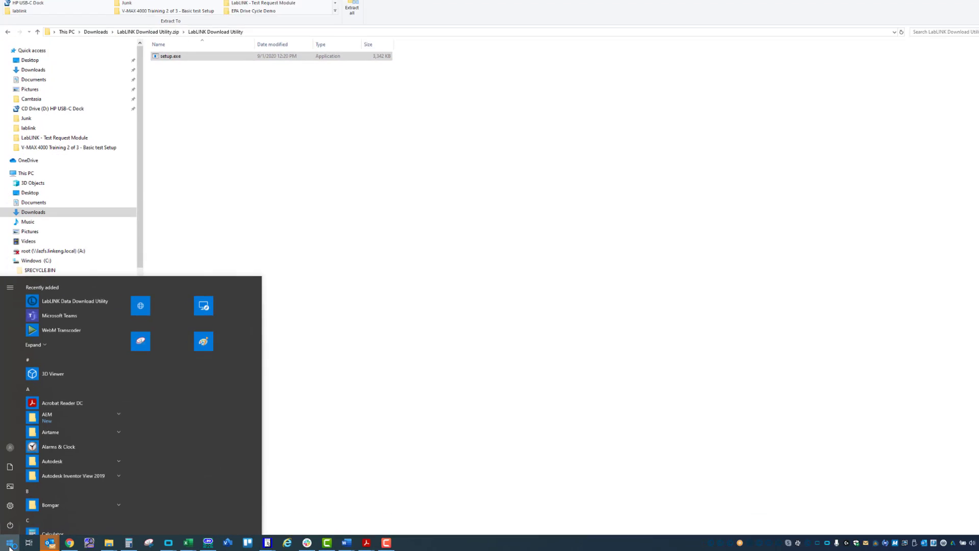
scroll(87, 446, "down", 12)
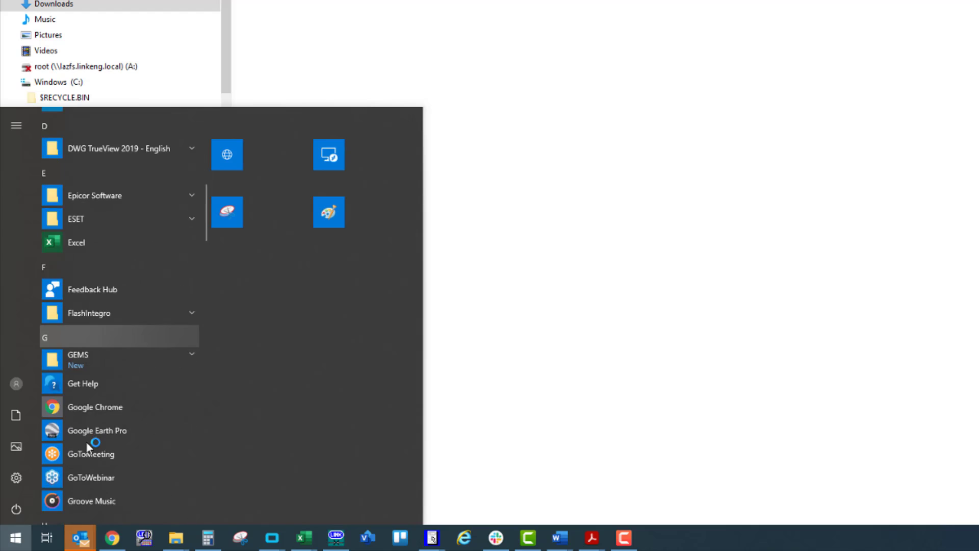
scroll(87, 442, "down", 2)
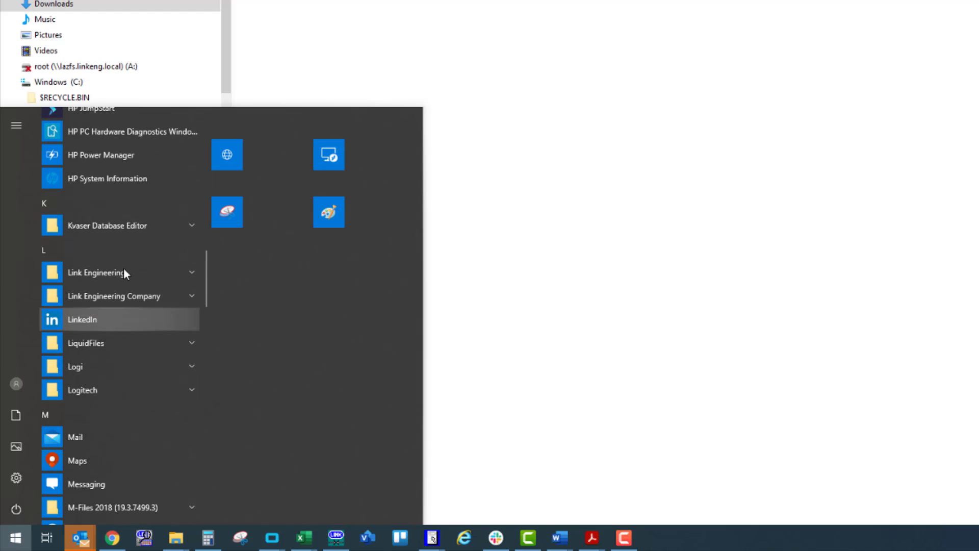
left_click(195, 272)
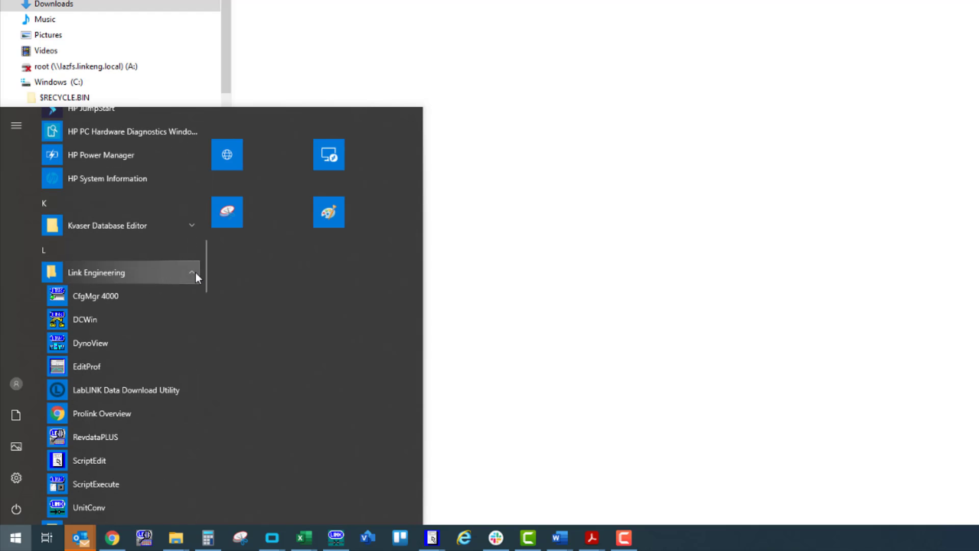
scroll(154, 350, "down", 1)
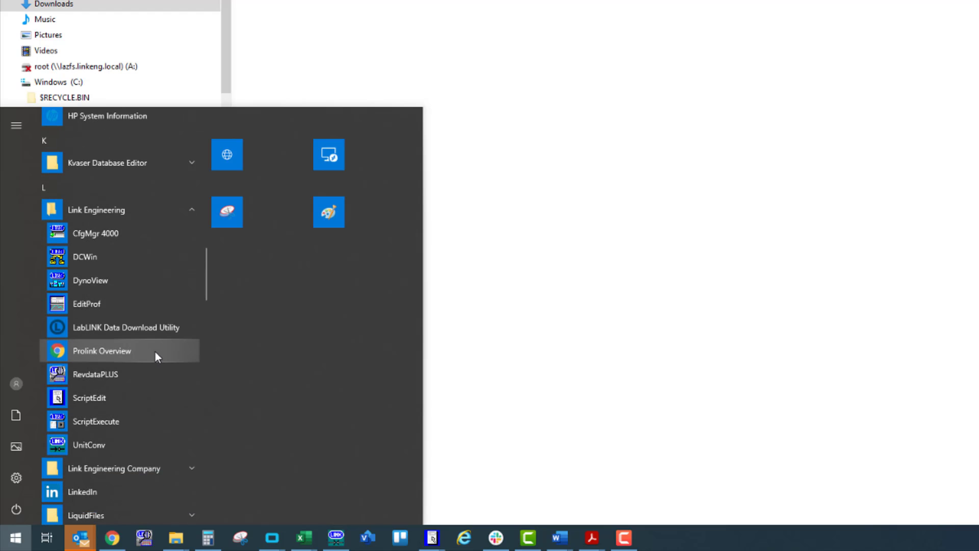
left_click(93, 328)
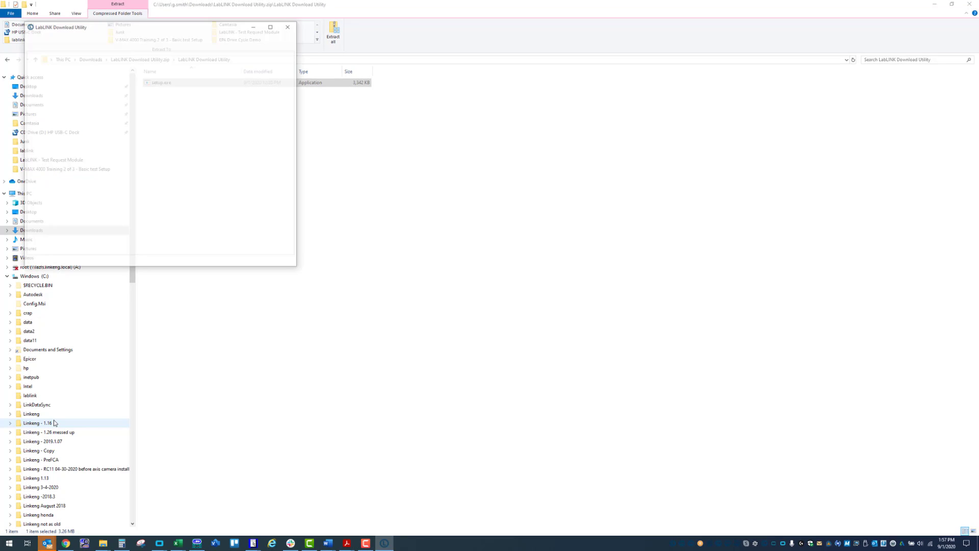
left_click_drag(178, 29, 365, 135)
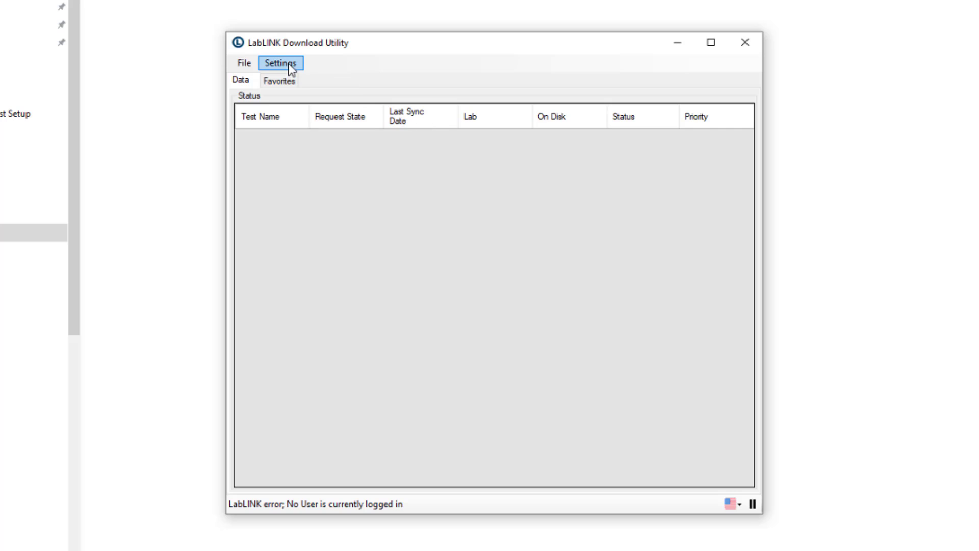
left_click(290, 69)
left_click(408, 142)
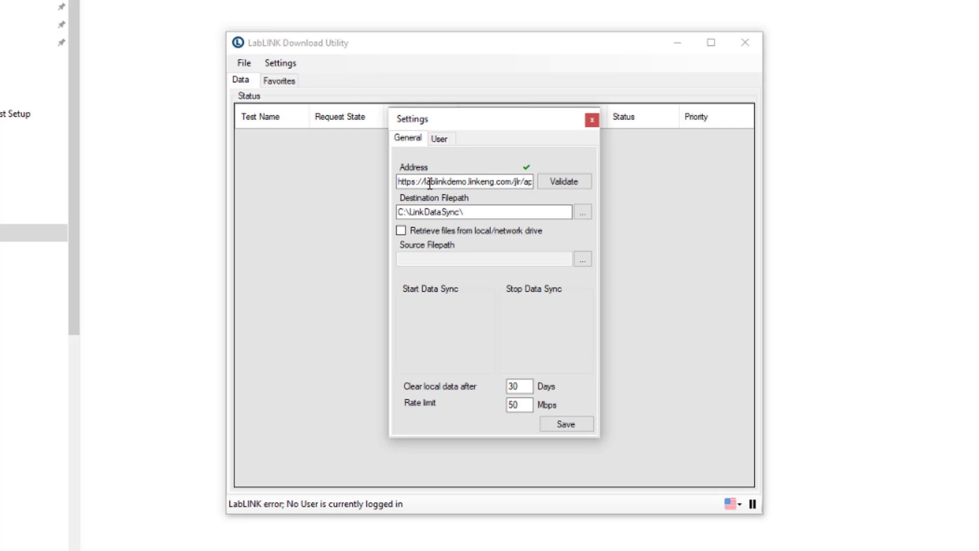
left_click(413, 182)
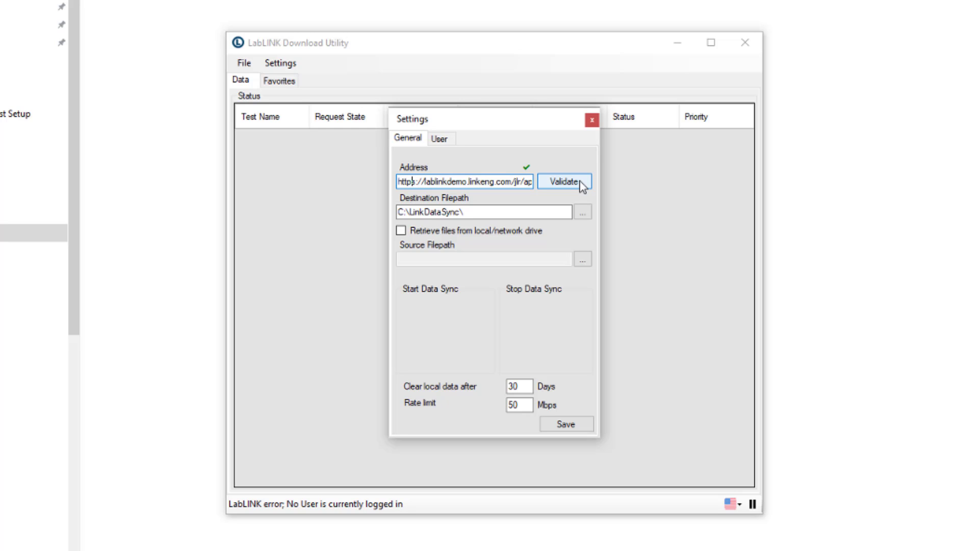
key("End")
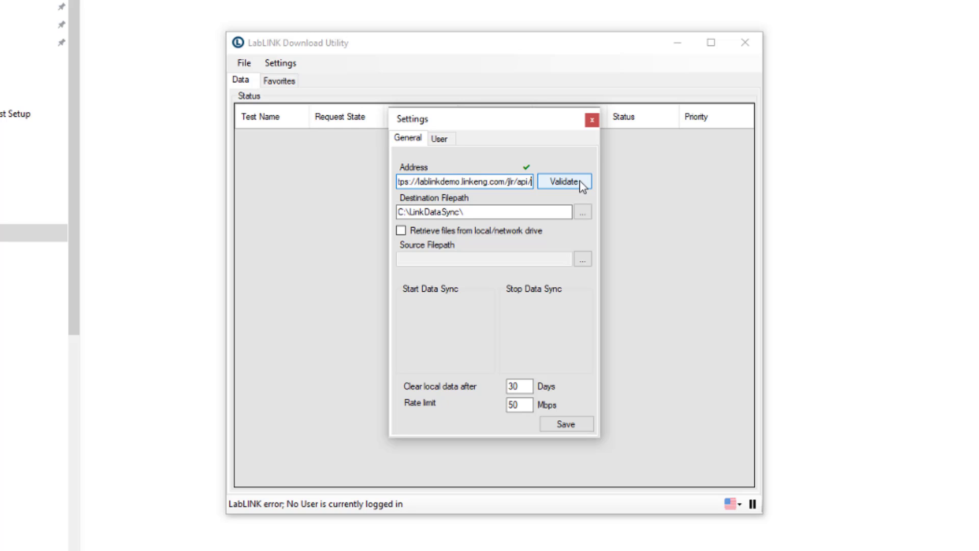
key("Home")
key("End")
key("Home")
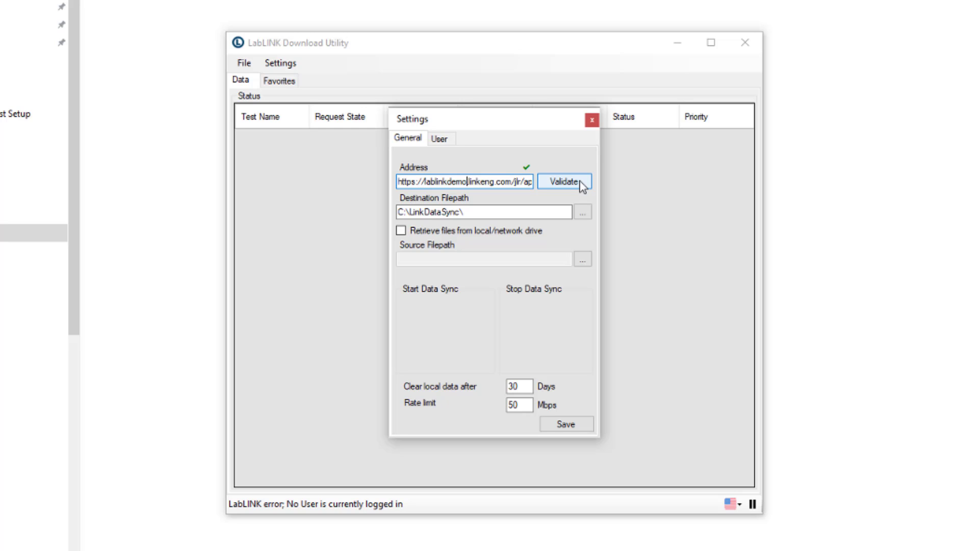
key("End")
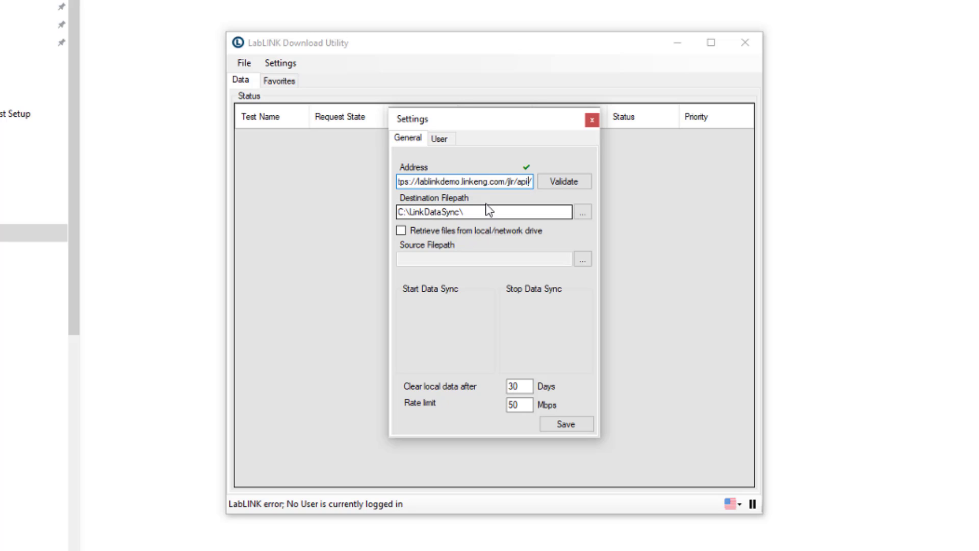
left_click(556, 188)
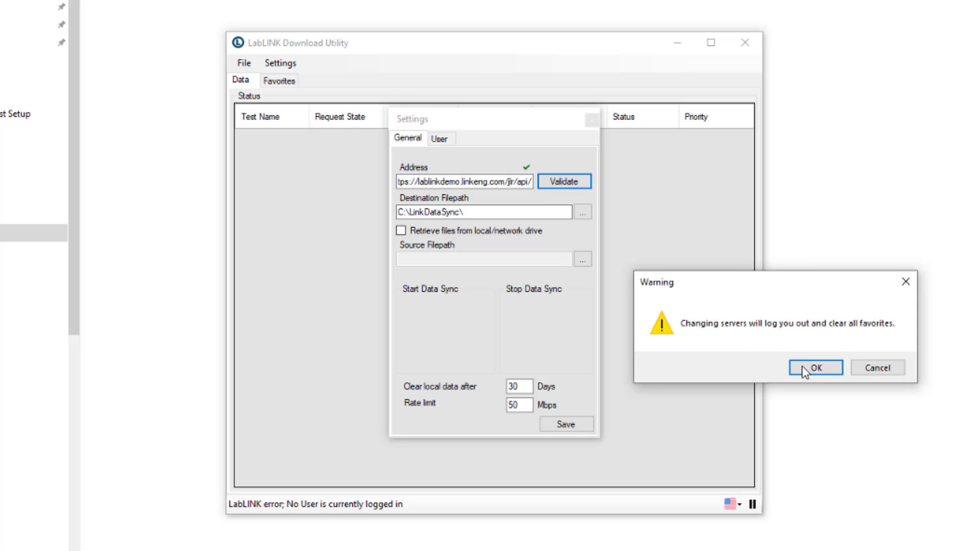
left_click(813, 372)
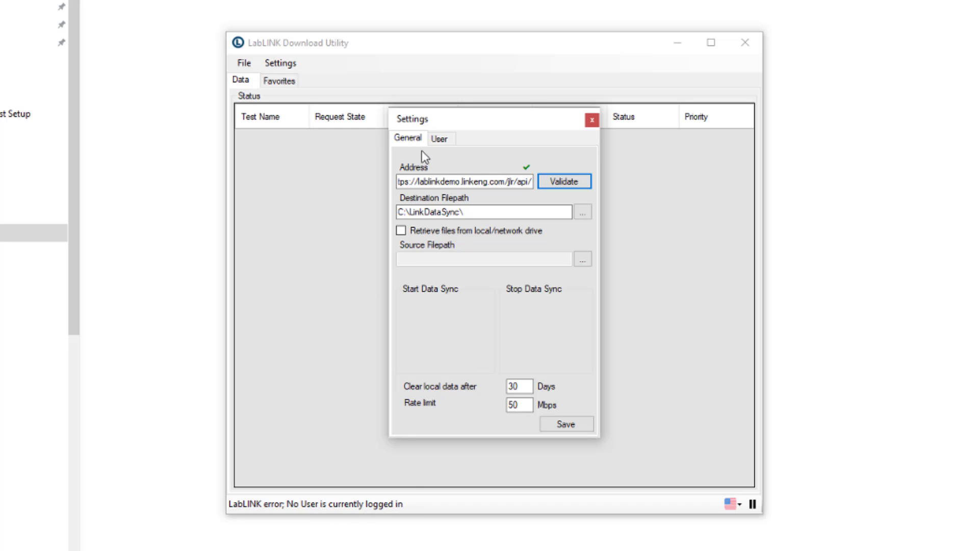
Log in on the User settings tab with the account's username and password
left_click(441, 141)
left_click(434, 202)
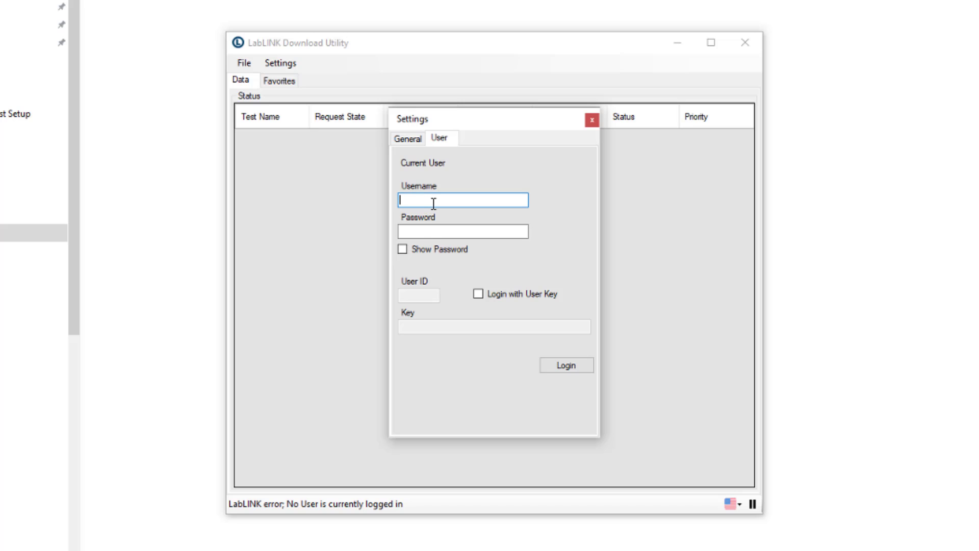
key("Tab")
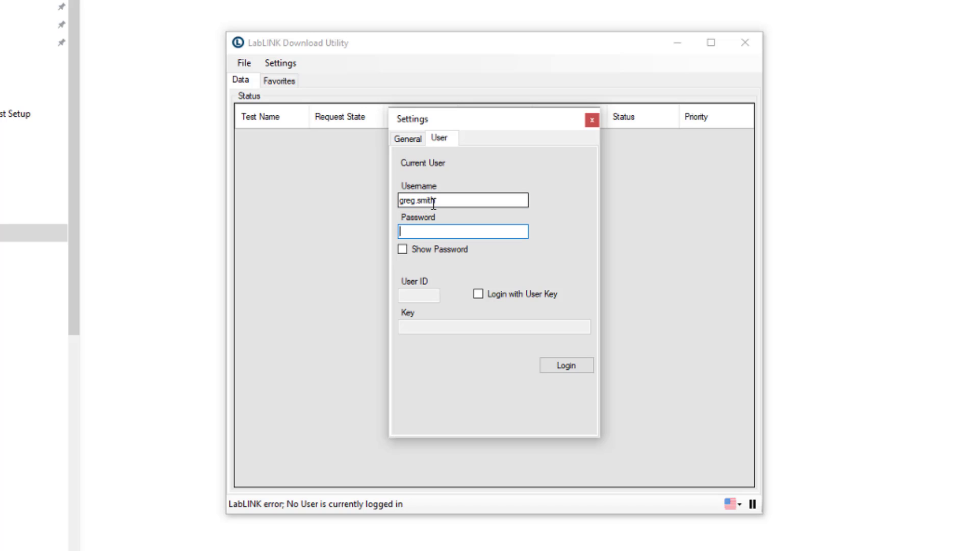
type("•••••••••••")
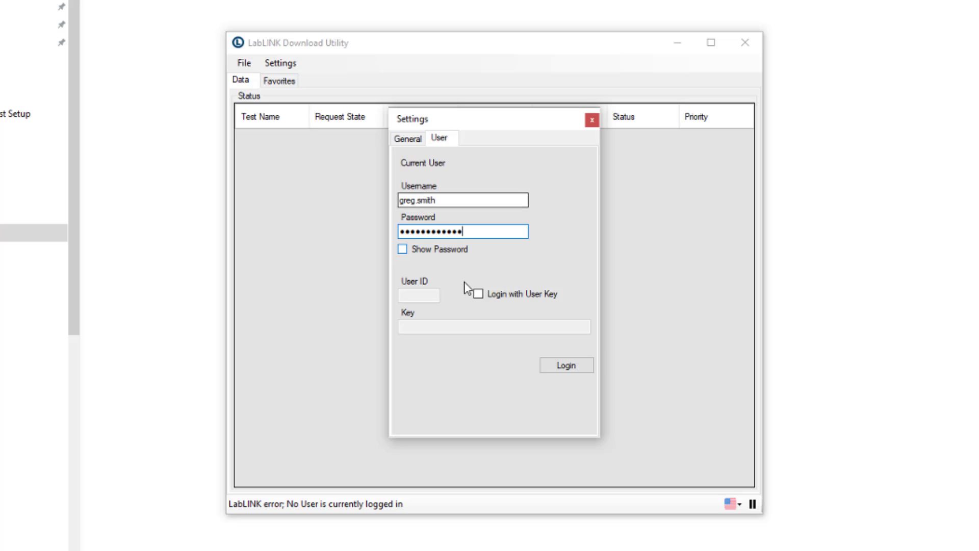
left_click(584, 371)
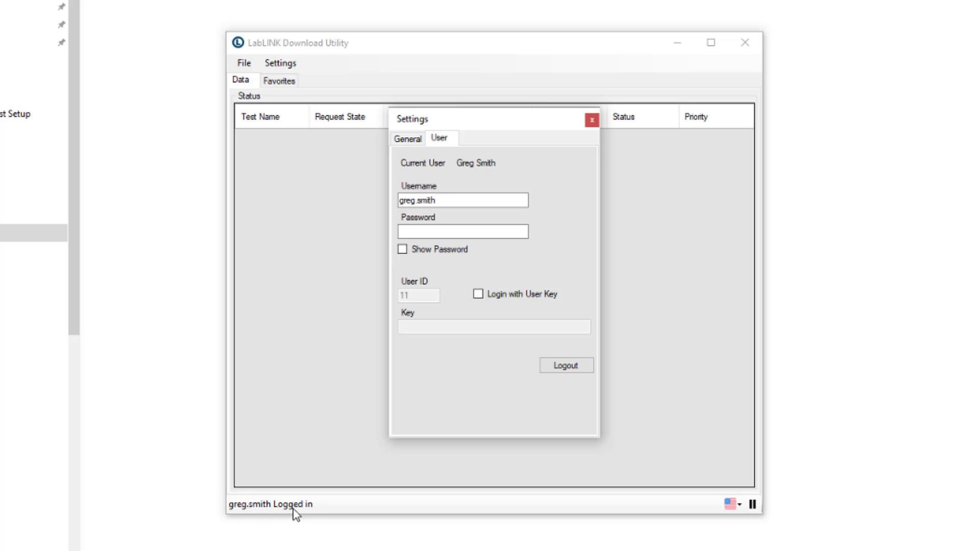
Save the general settings, widen the main window, and show the Favorites panel
left_click(408, 141)
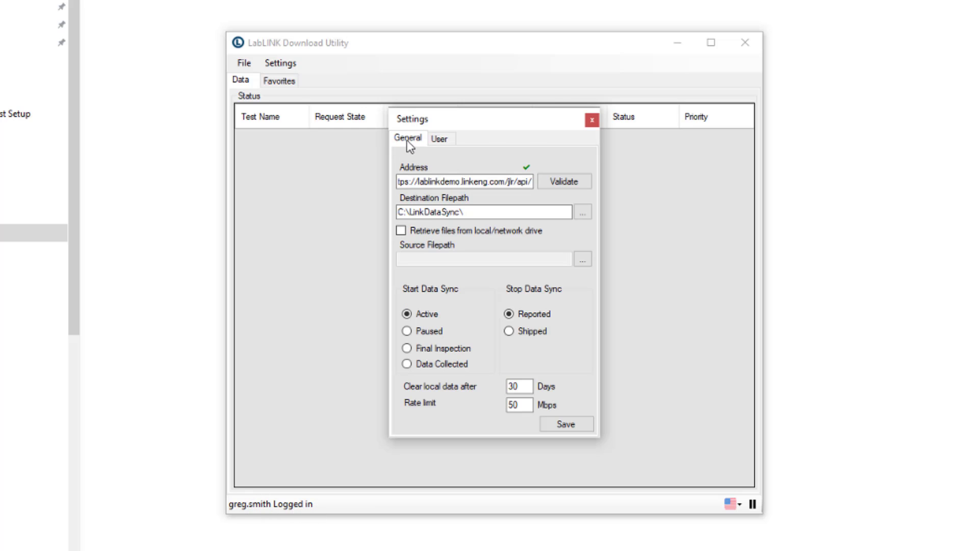
left_click(564, 427)
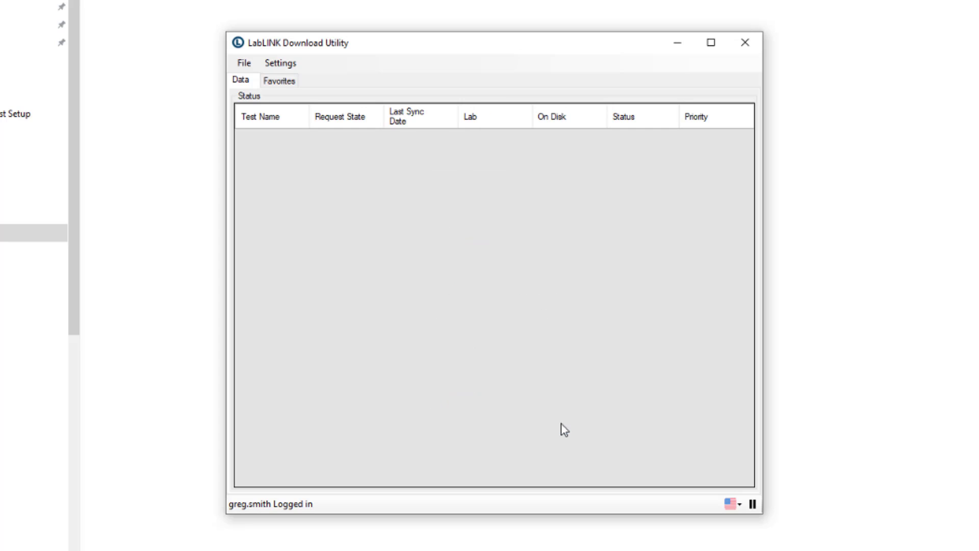
left_click_drag(764, 382, 972, 354)
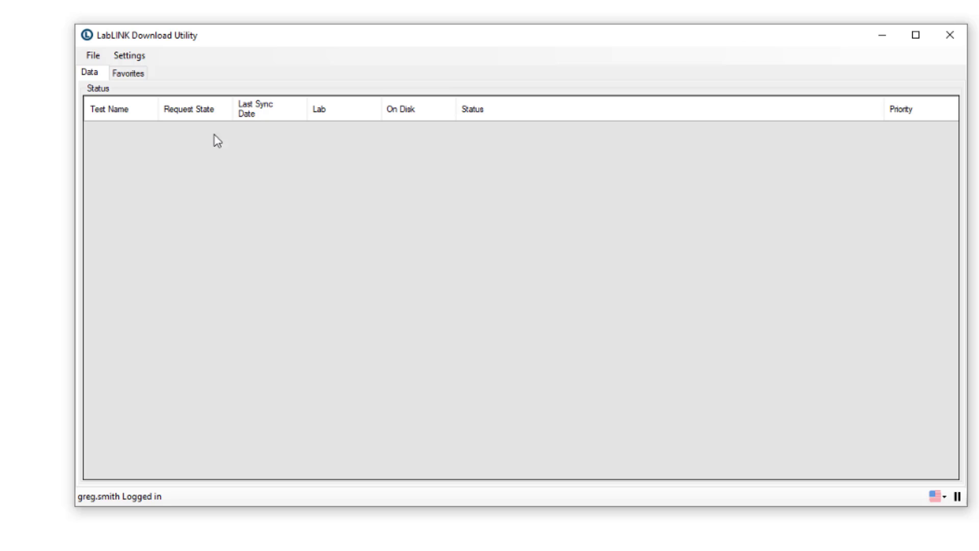
left_click(132, 76)
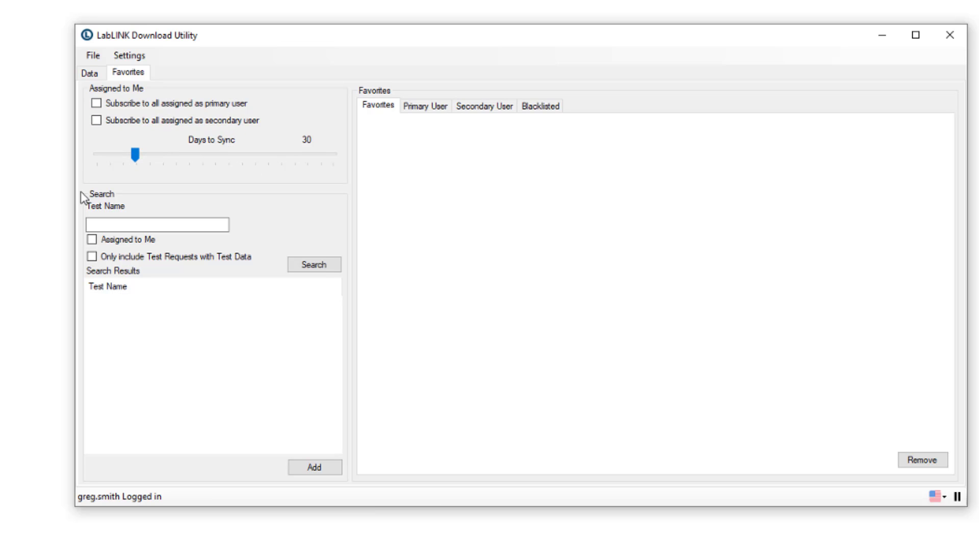
Try searching test requests with the Assigned to Me and test-data-only filters
left_click(115, 225)
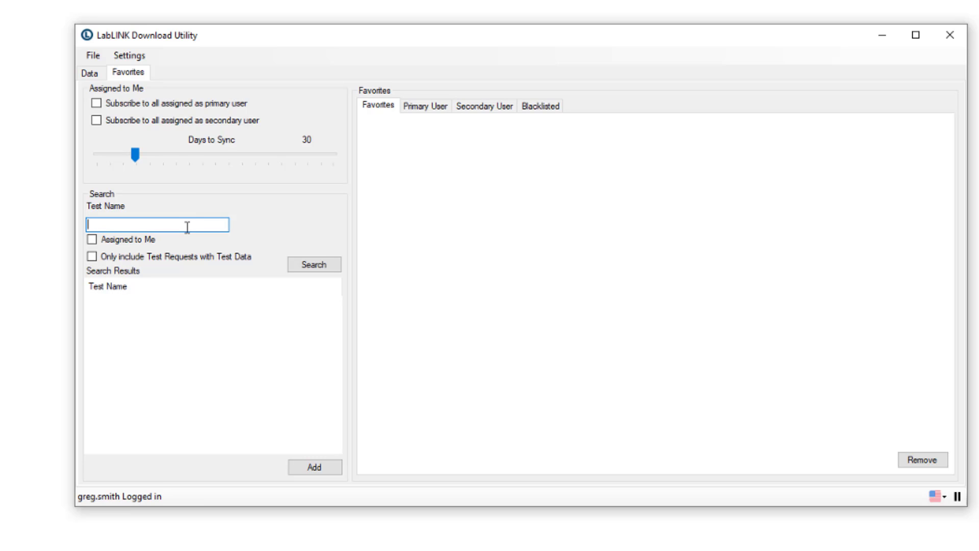
left_click(92, 240)
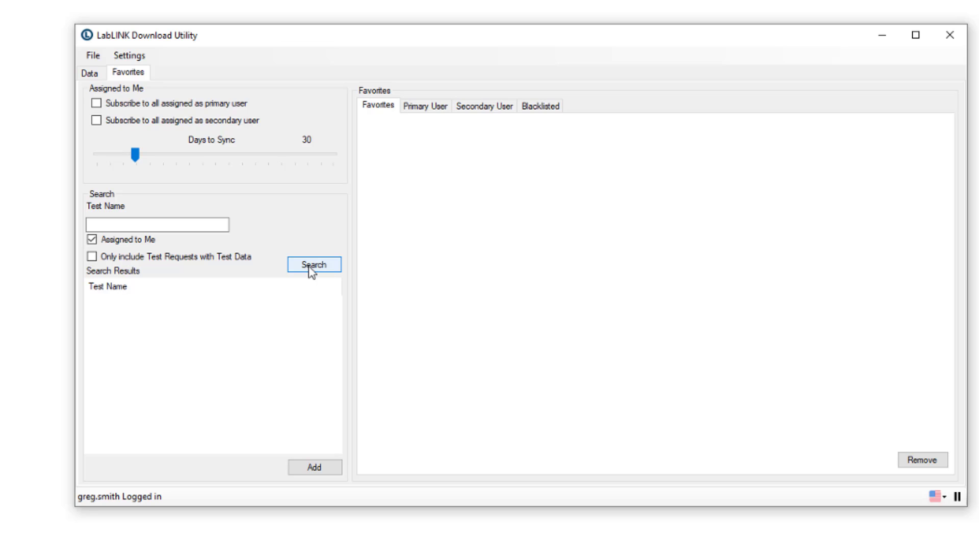
left_click(92, 239)
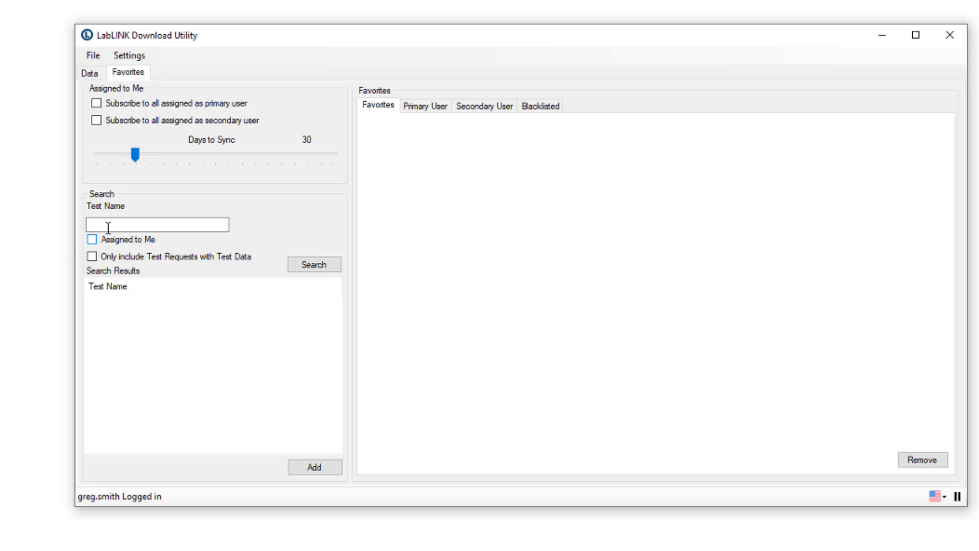
left_click(305, 269)
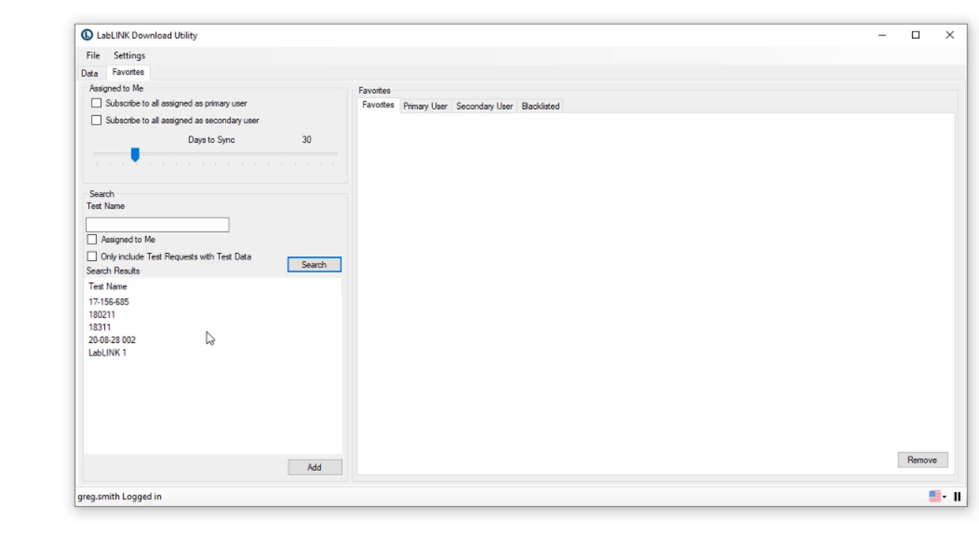
left_click(92, 258)
left_click(328, 271)
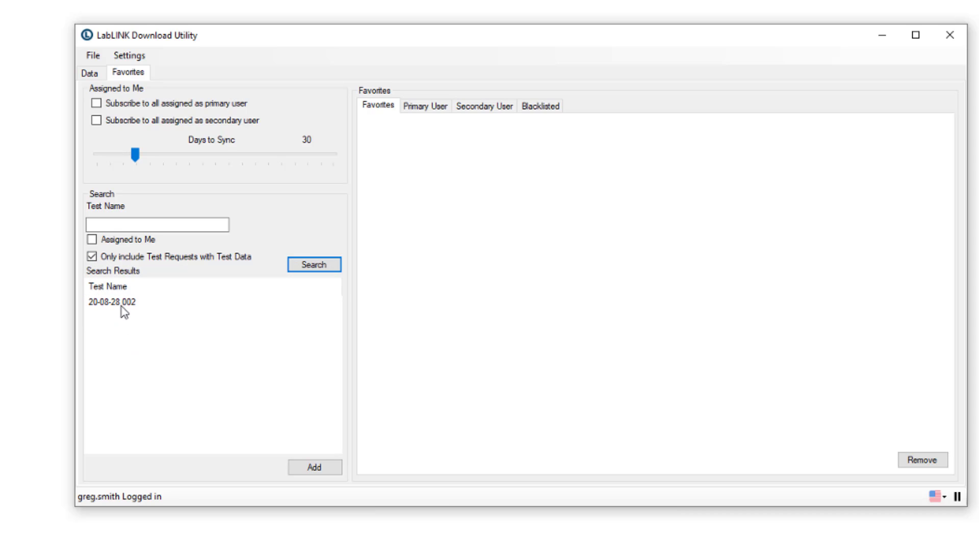
Search again without the test-data filter and select LabLINK 1
left_click(92, 257)
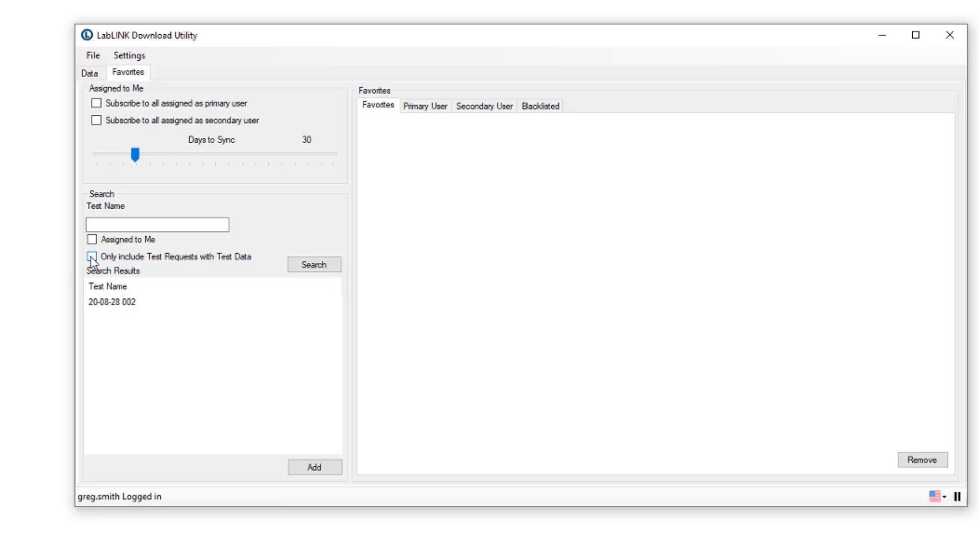
left_click(316, 267)
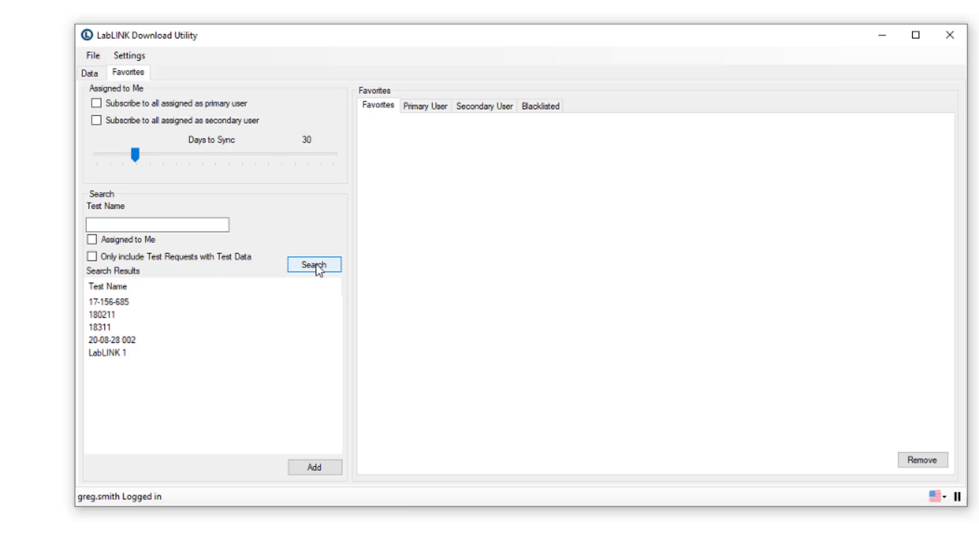
left_click(113, 355)
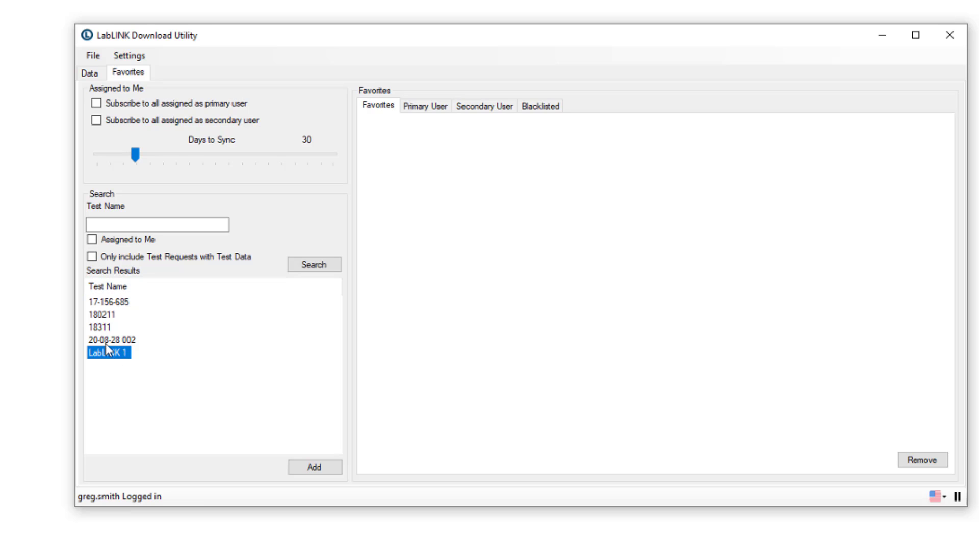
Favorite LabLINK 1 and 20-08-28 002, then view their sync status on the Data tab
left_click(333, 472)
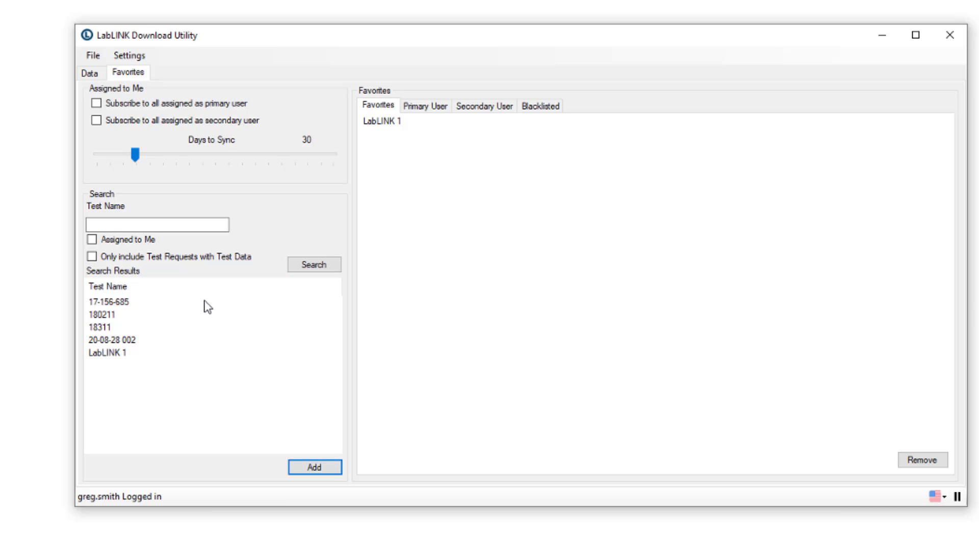
left_click(93, 256)
left_click(326, 267)
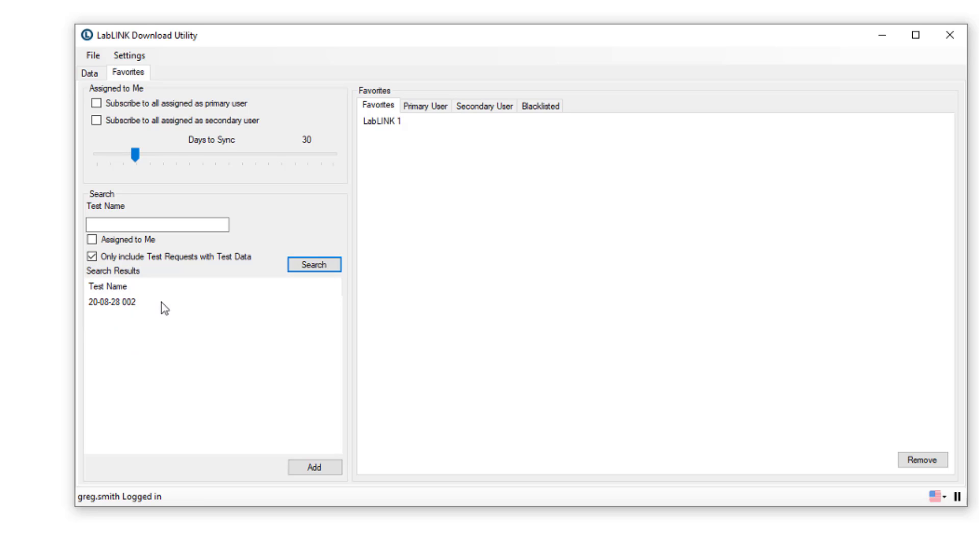
left_click(132, 307)
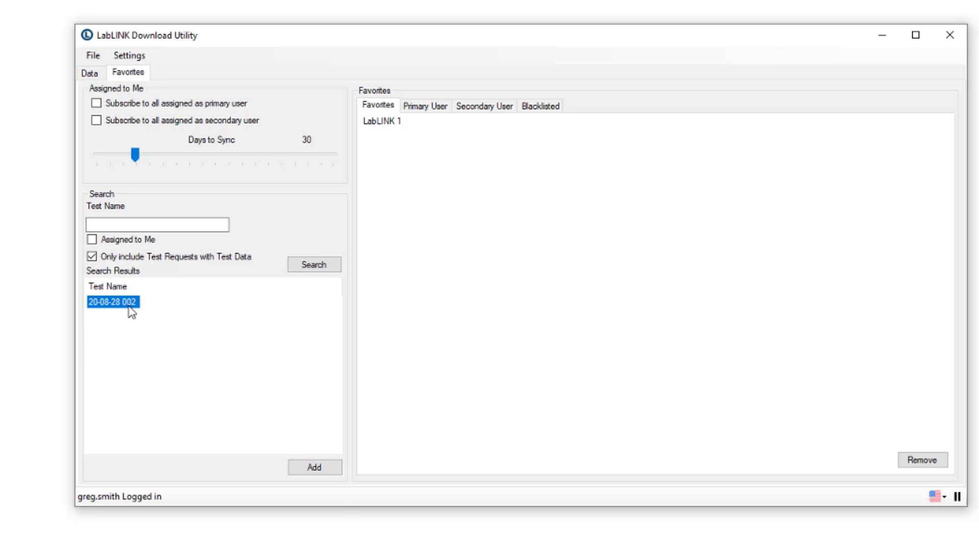
left_click(313, 469)
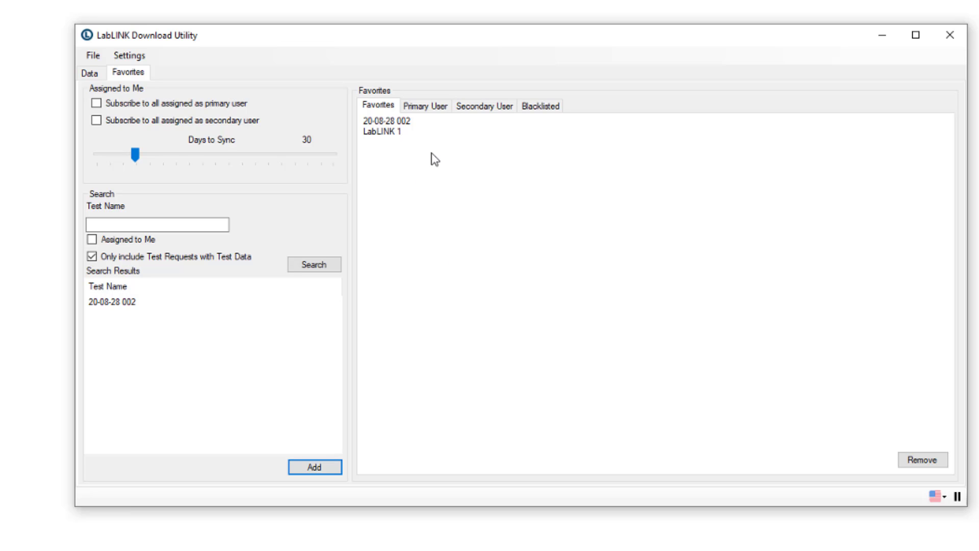
left_click(89, 74)
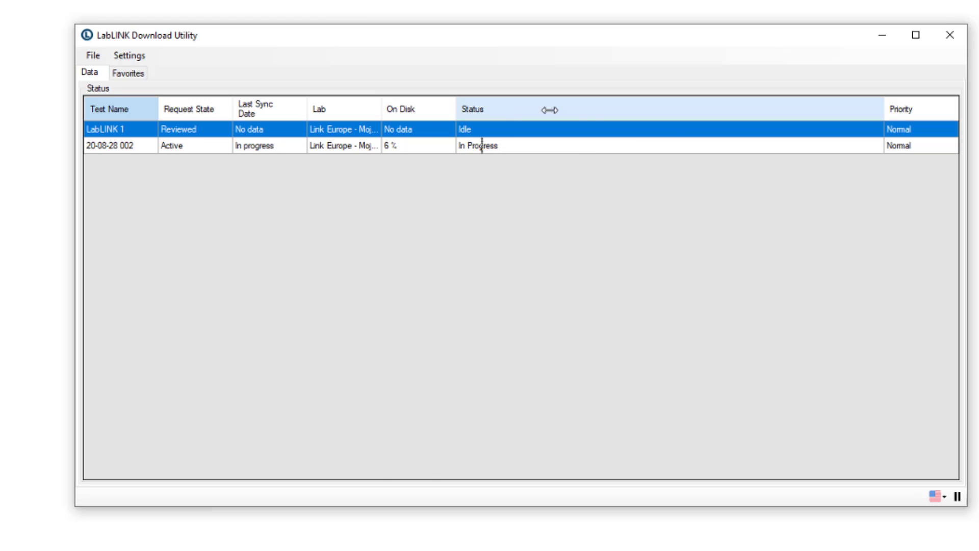
Widen the Lab column so 'Link Europe - Mojacar' shows in full
left_click_drag(550, 110, 587, 109)
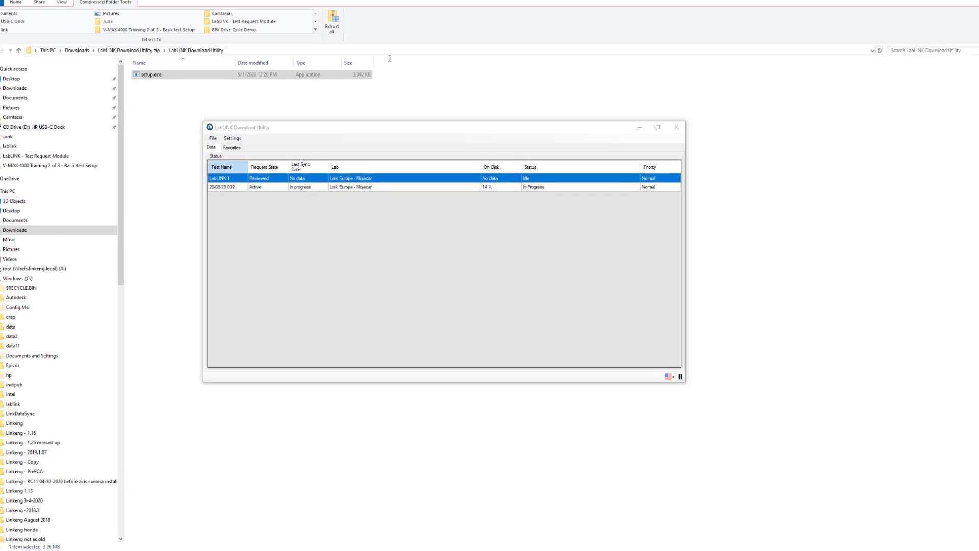
left_click_drag(389, 56, 347, 1)
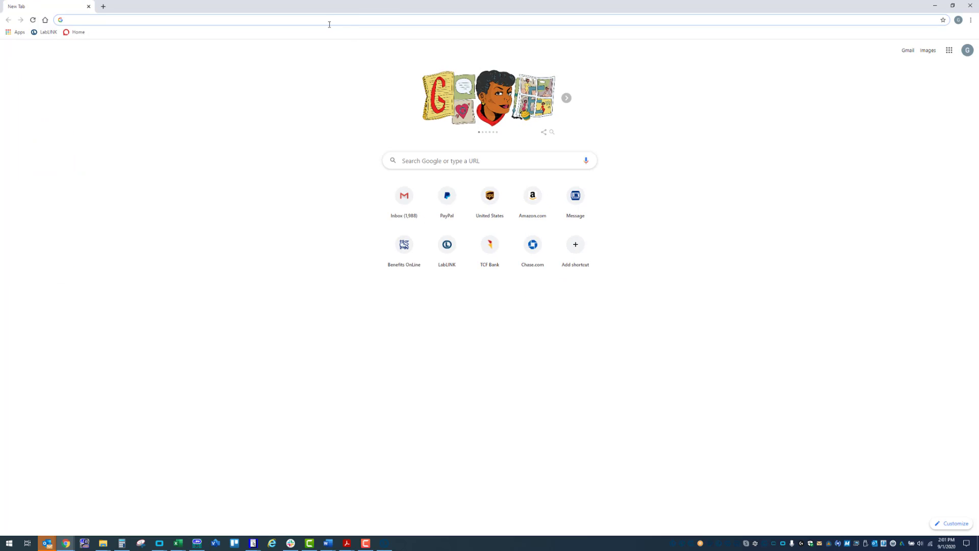
type("ht")
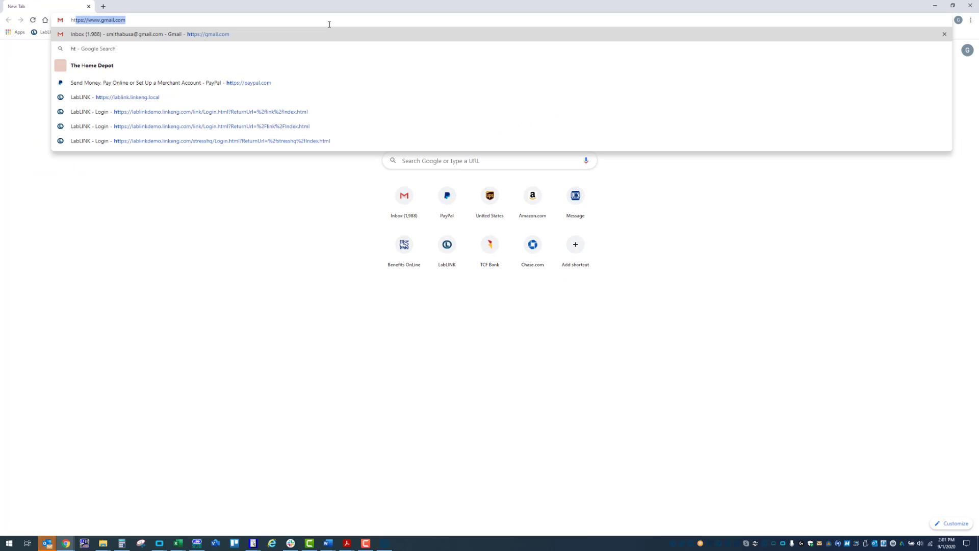
type("tps://lablinkde")
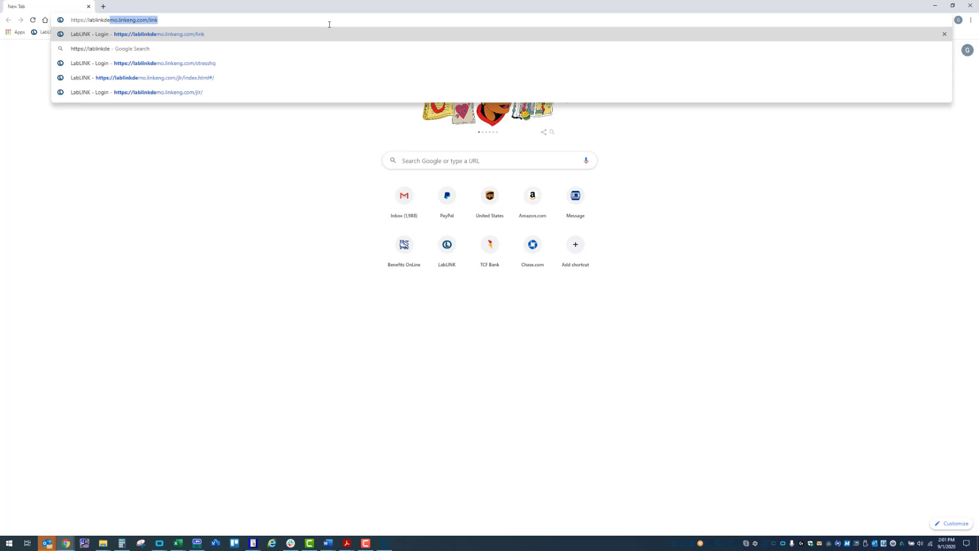
type("mo.linkeng.com/jlr")
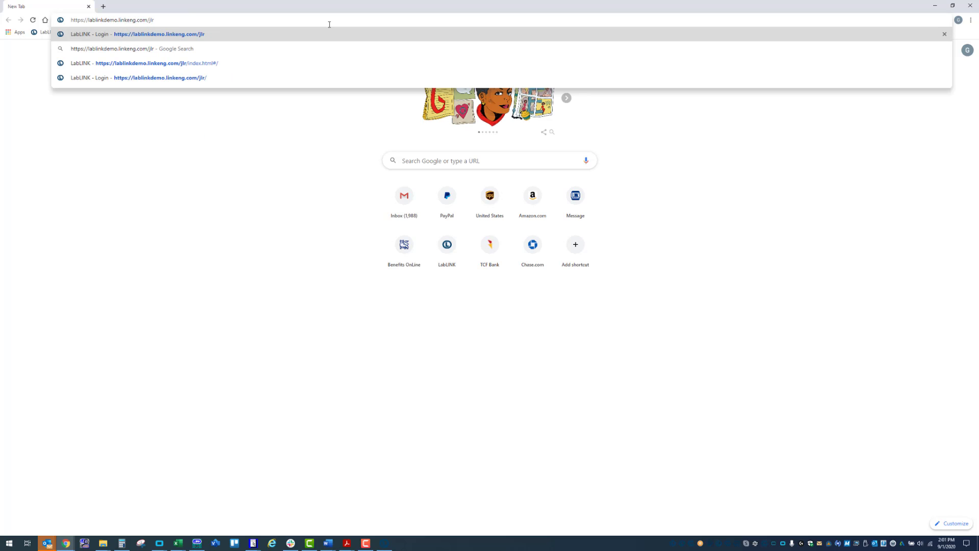
key("Return")
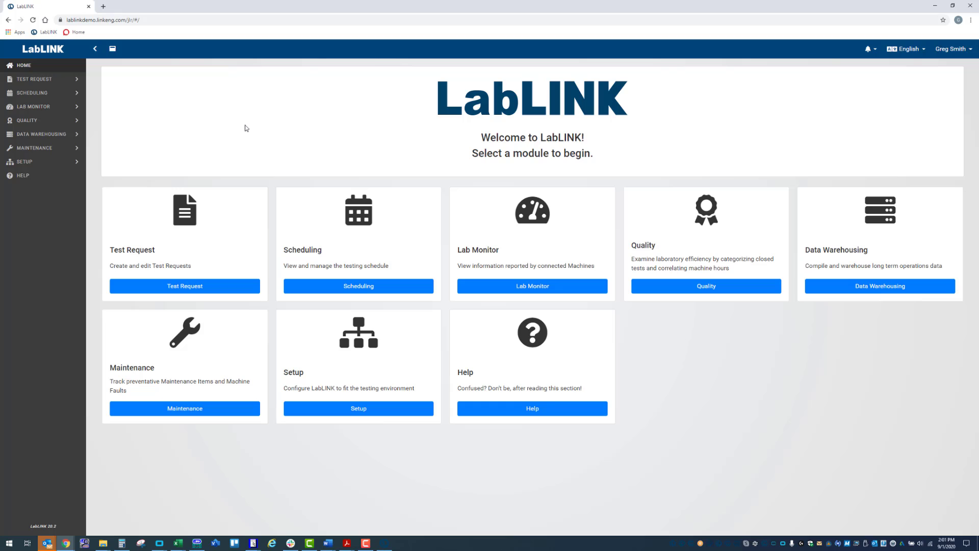
Search all test requests and show the details of 20-08-28 002 (Mojacar NVH Test Route)
left_click(51, 79)
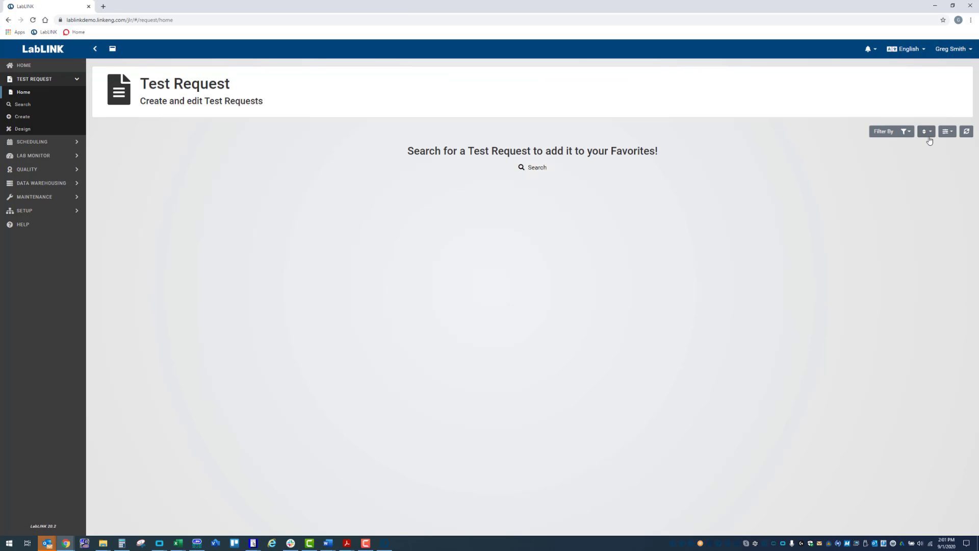
left_click(24, 104)
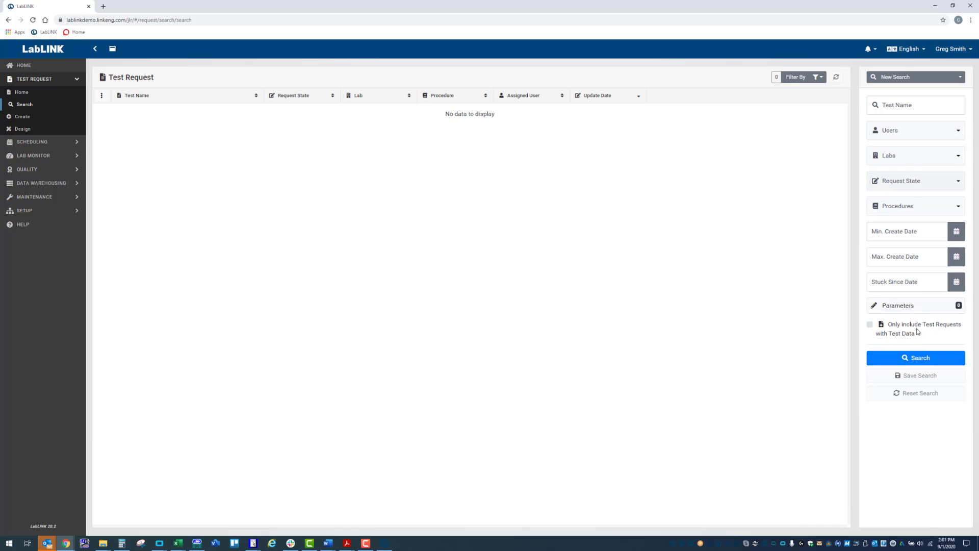
left_click(915, 359)
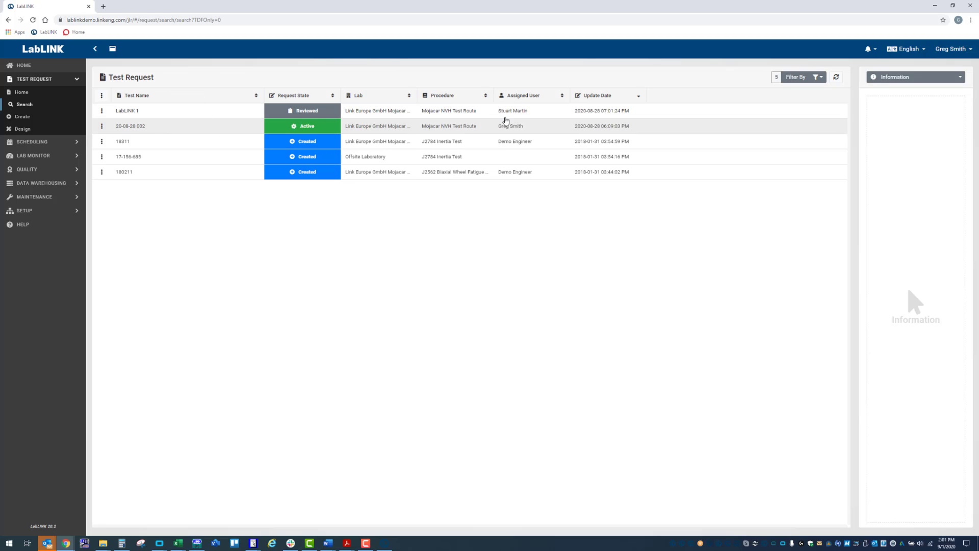
left_click(123, 127)
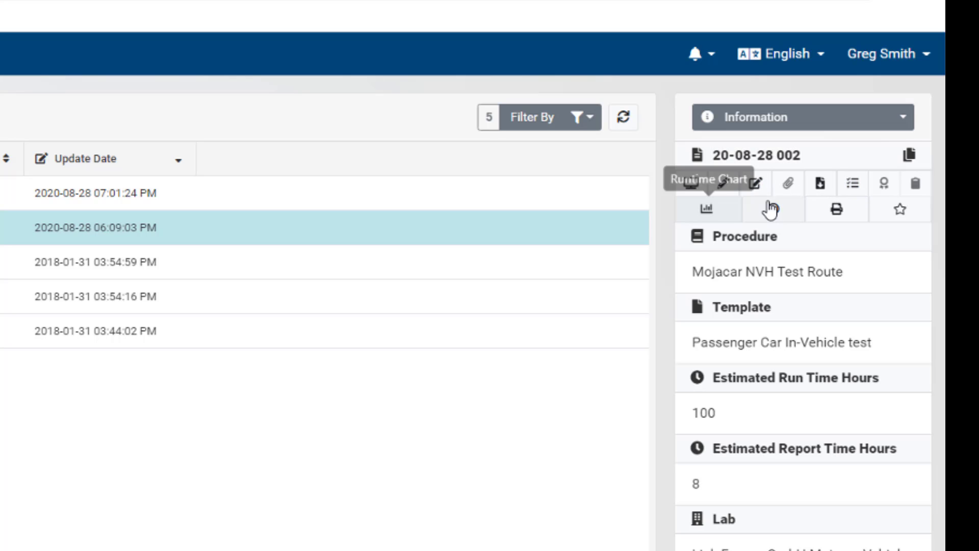
In the 20-08-28 002 test data files, select the Media and Base folders, then expand Media and NVH
left_click(820, 185)
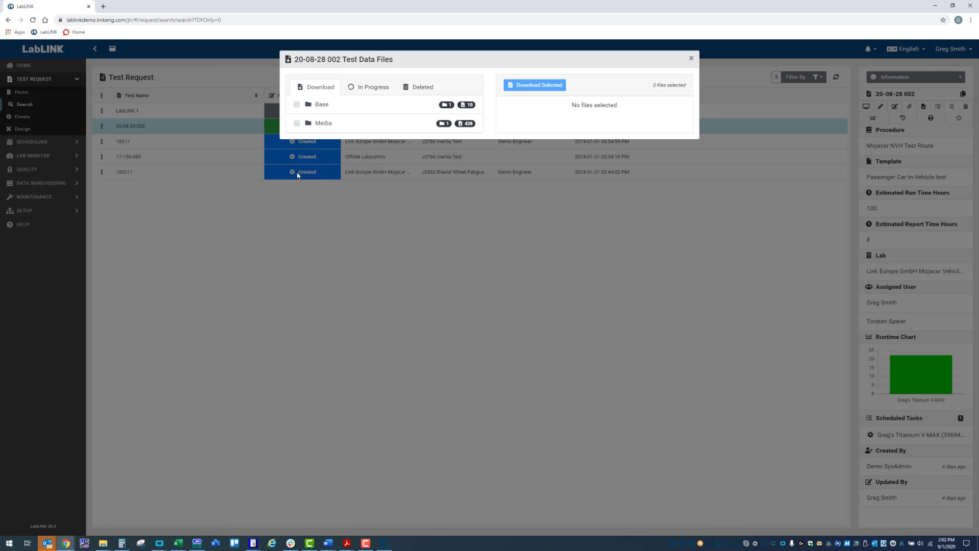
left_click(296, 124)
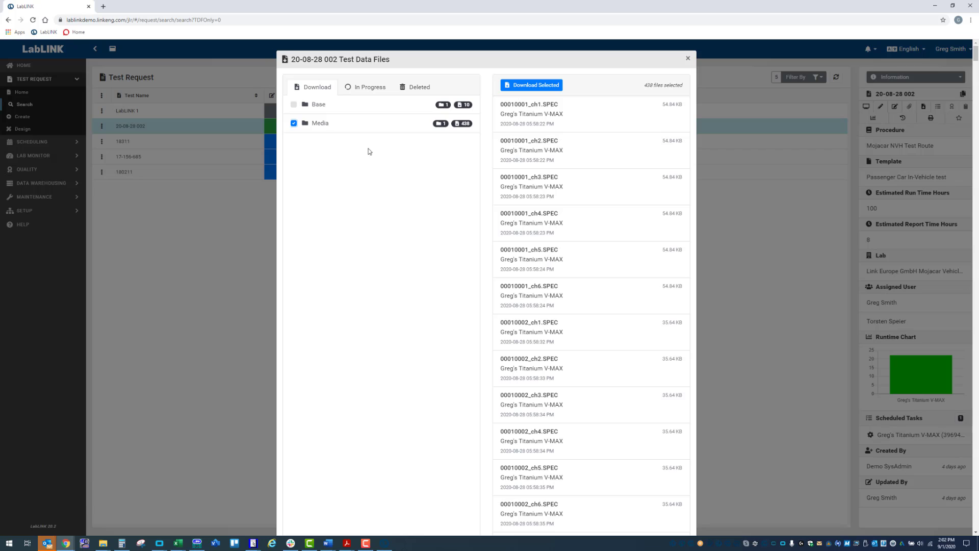
scroll(562, 247, "down", 1)
scroll(562, 247, "up", 1)
left_click(294, 106)
left_click(349, 127)
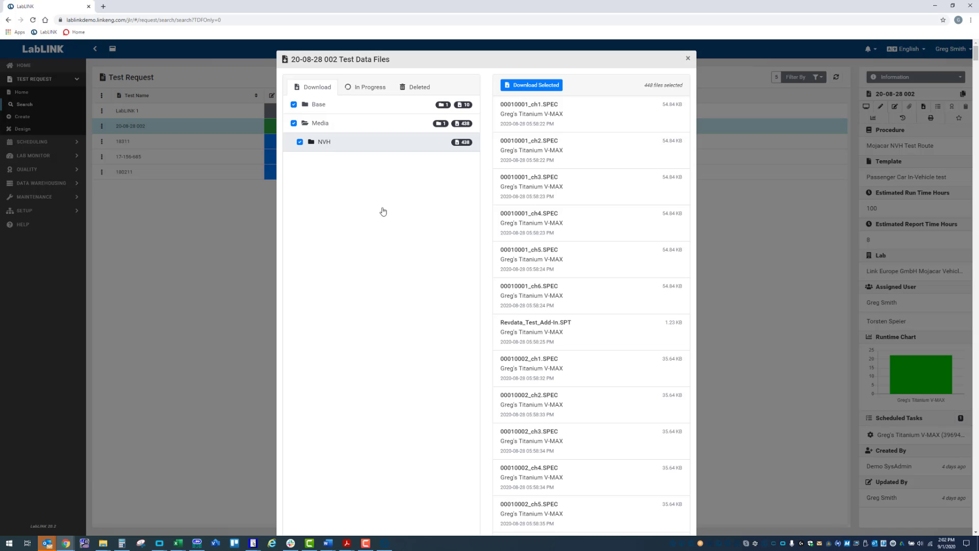
left_click(322, 151)
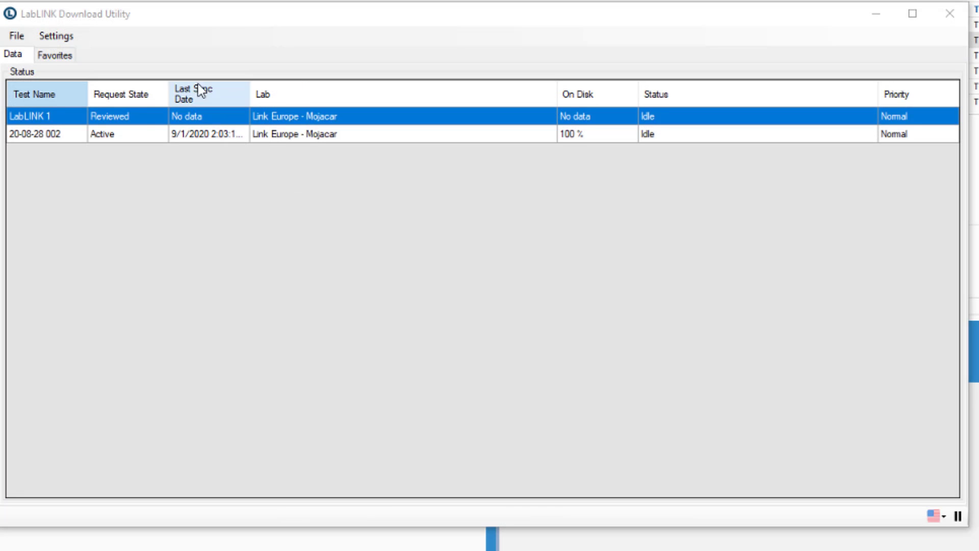
Open the synced 20-08-28 002 data in Windows Explorer and then in RevData PLUS
right_click(269, 140)
right_click(273, 136)
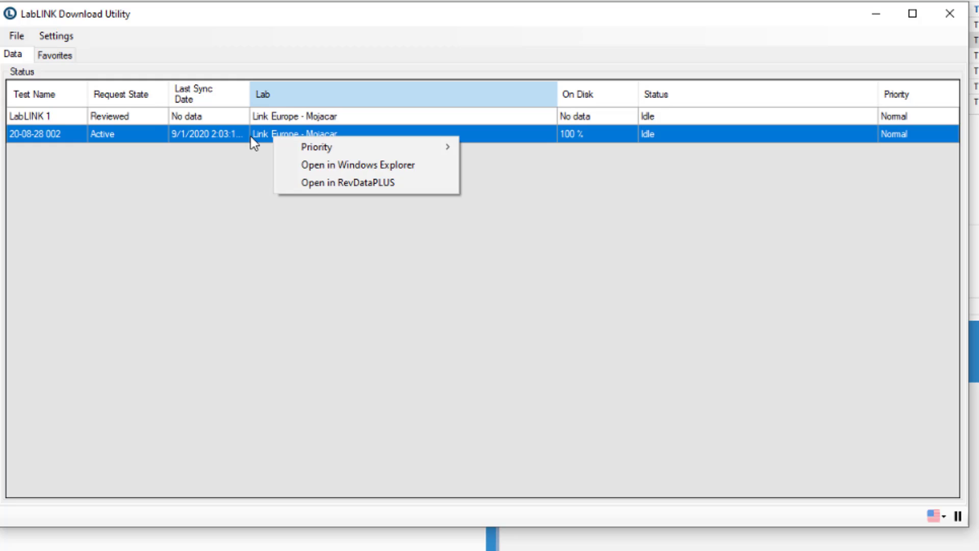
mouse_move(300, 157)
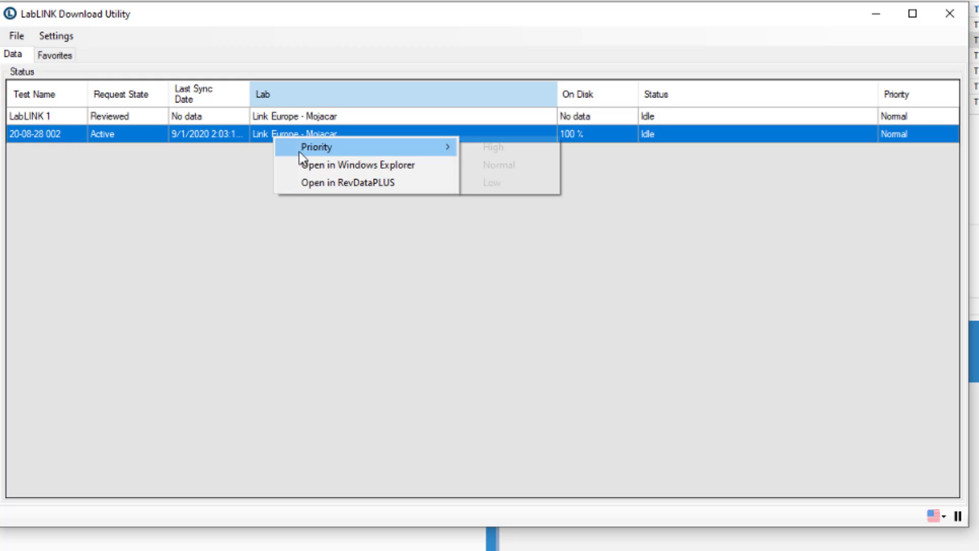
left_click(331, 166)
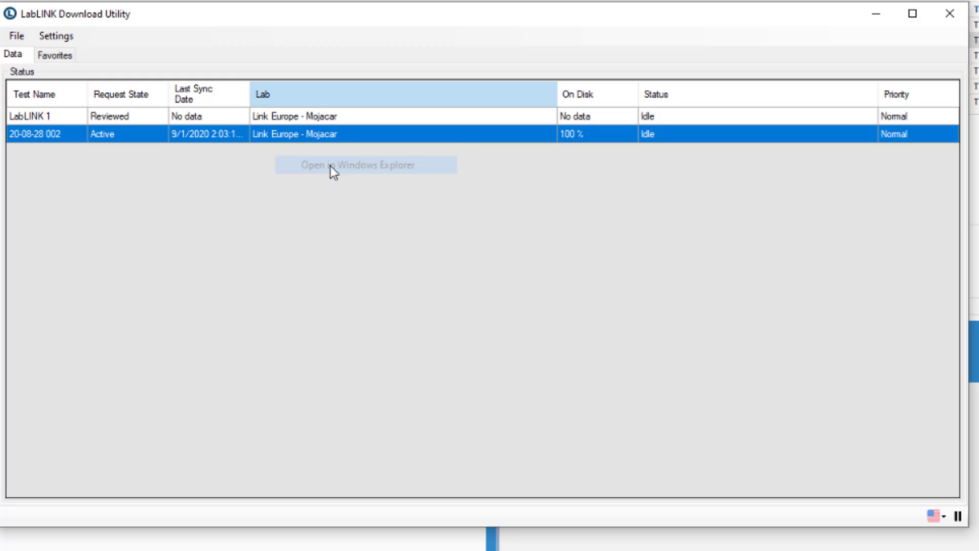
right_click(325, 137)
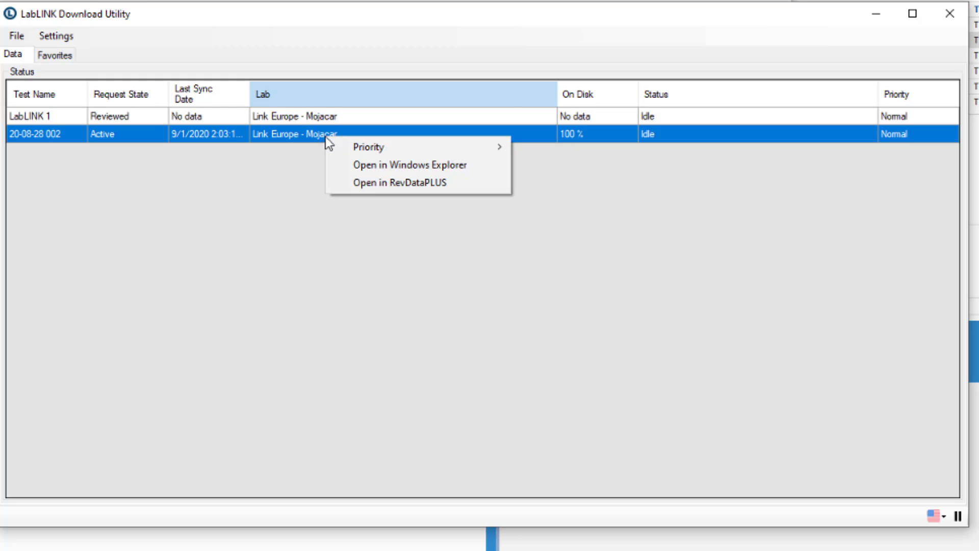
left_click(371, 183)
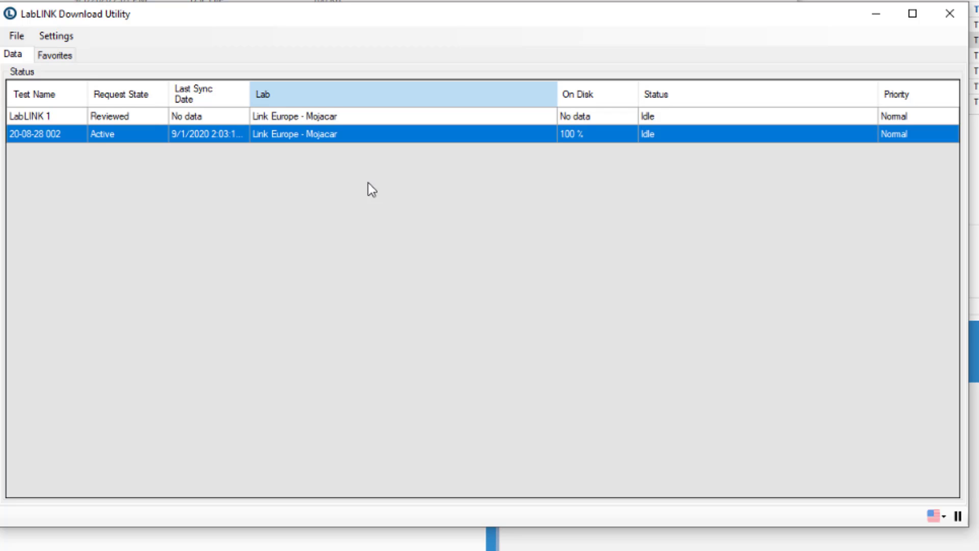